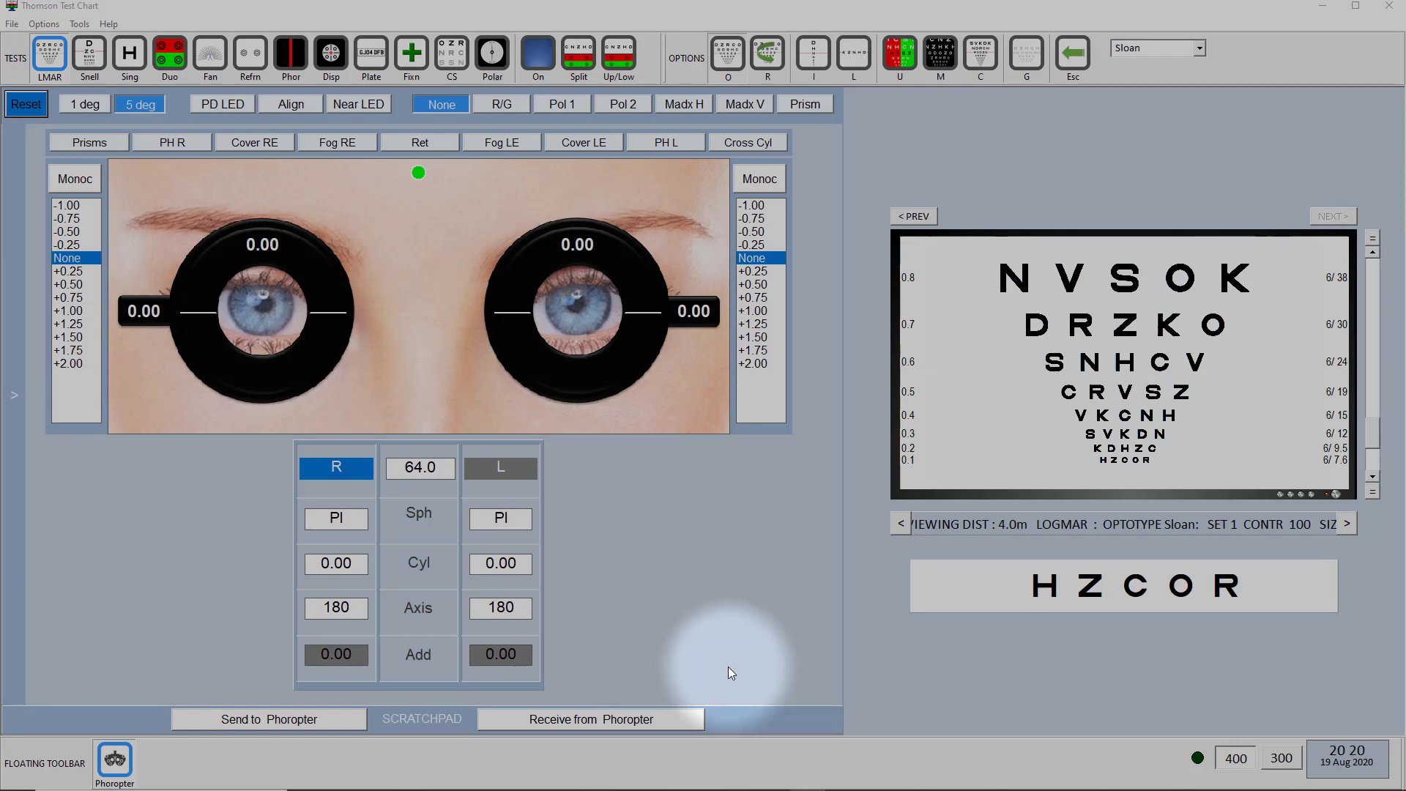
Set the phoropter database link file to Phoropter.csv in the Thomson Test Chart 2020 folder and save the program options.
click(46, 24)
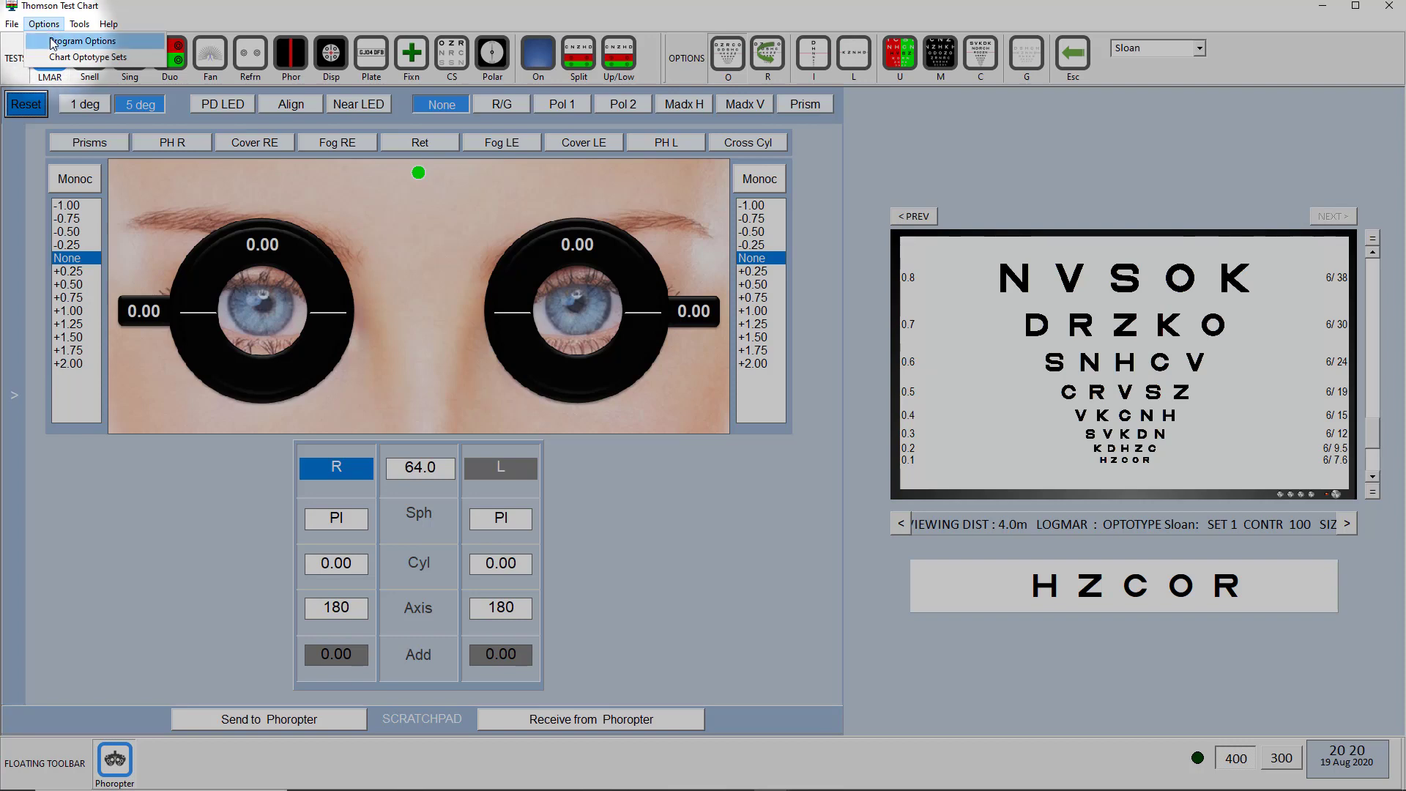
click(450, 315)
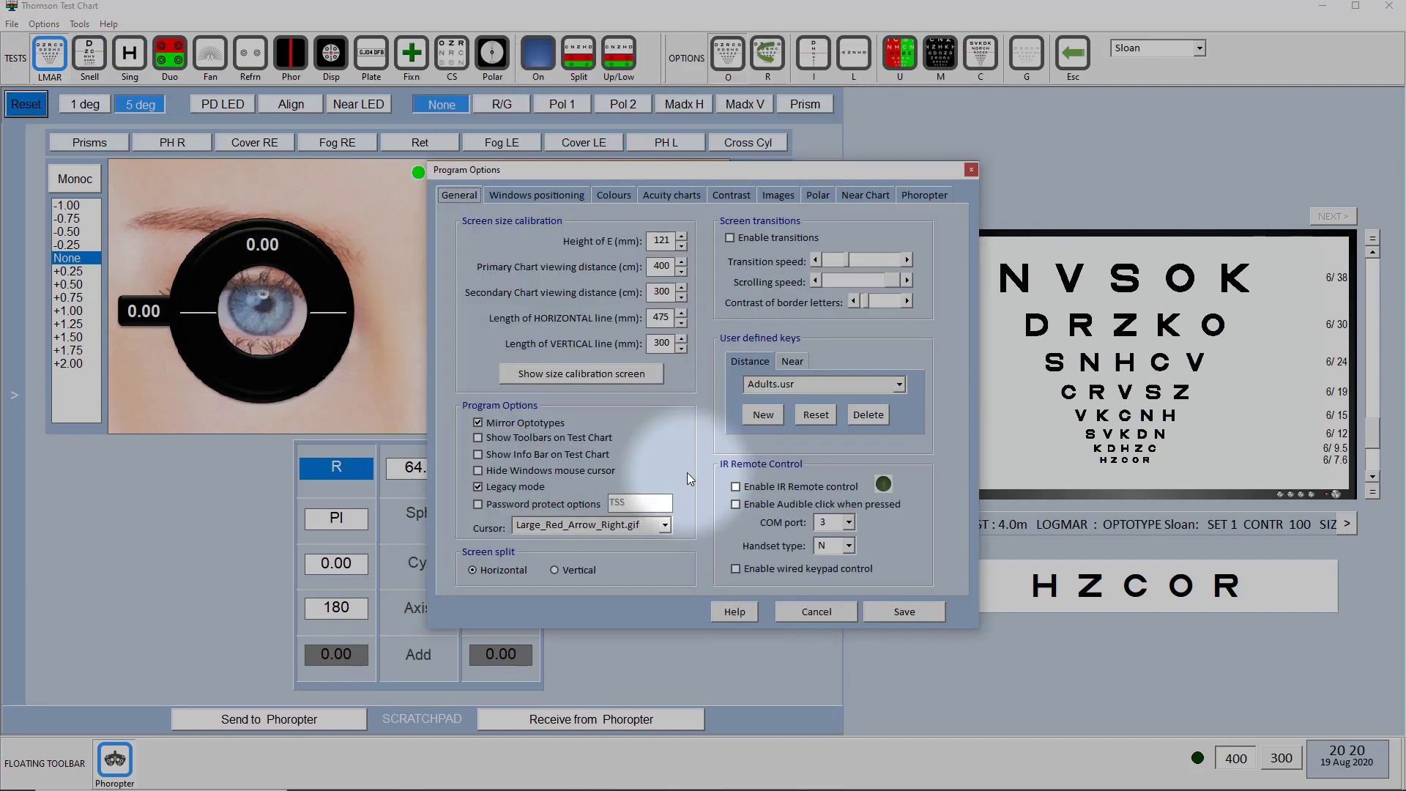
click(909, 196)
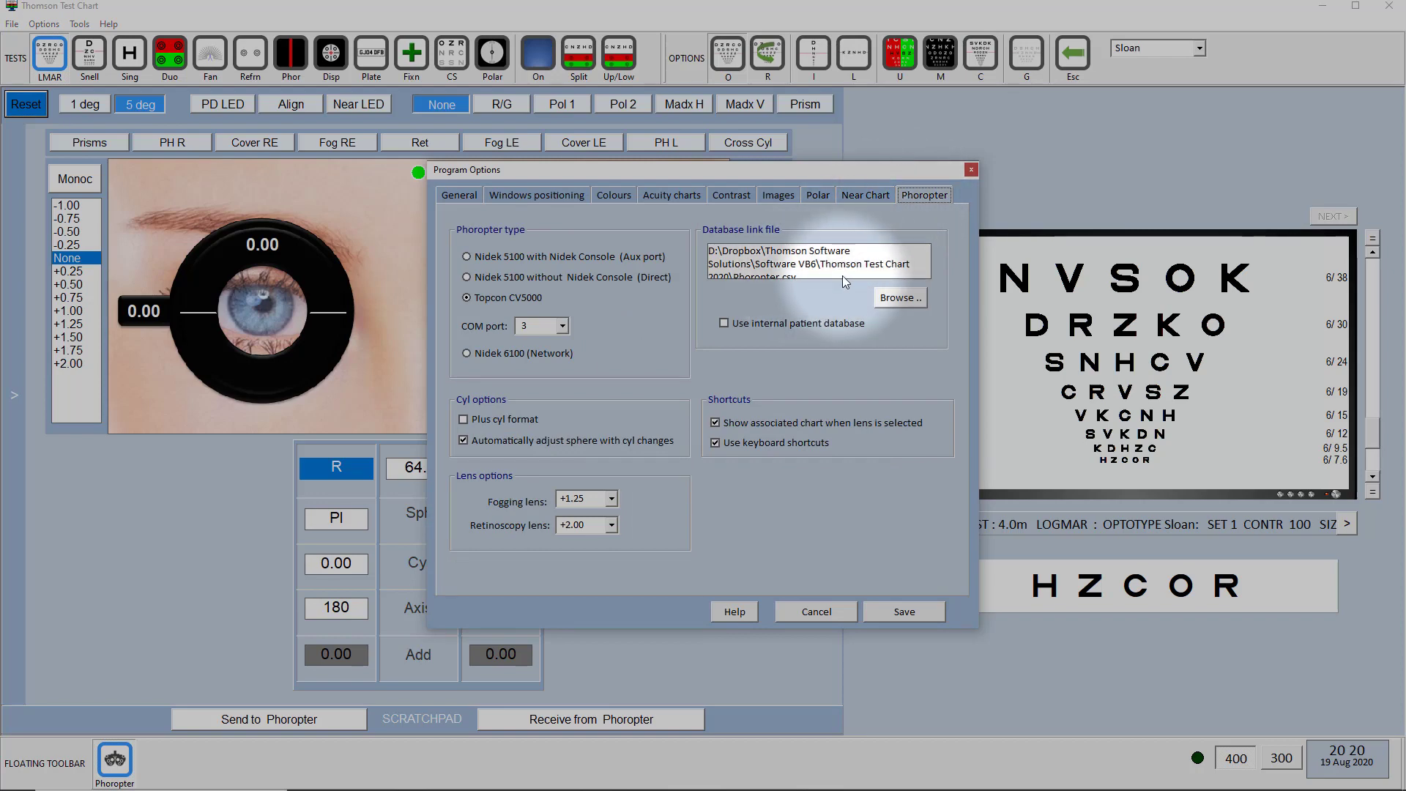
click(899, 299)
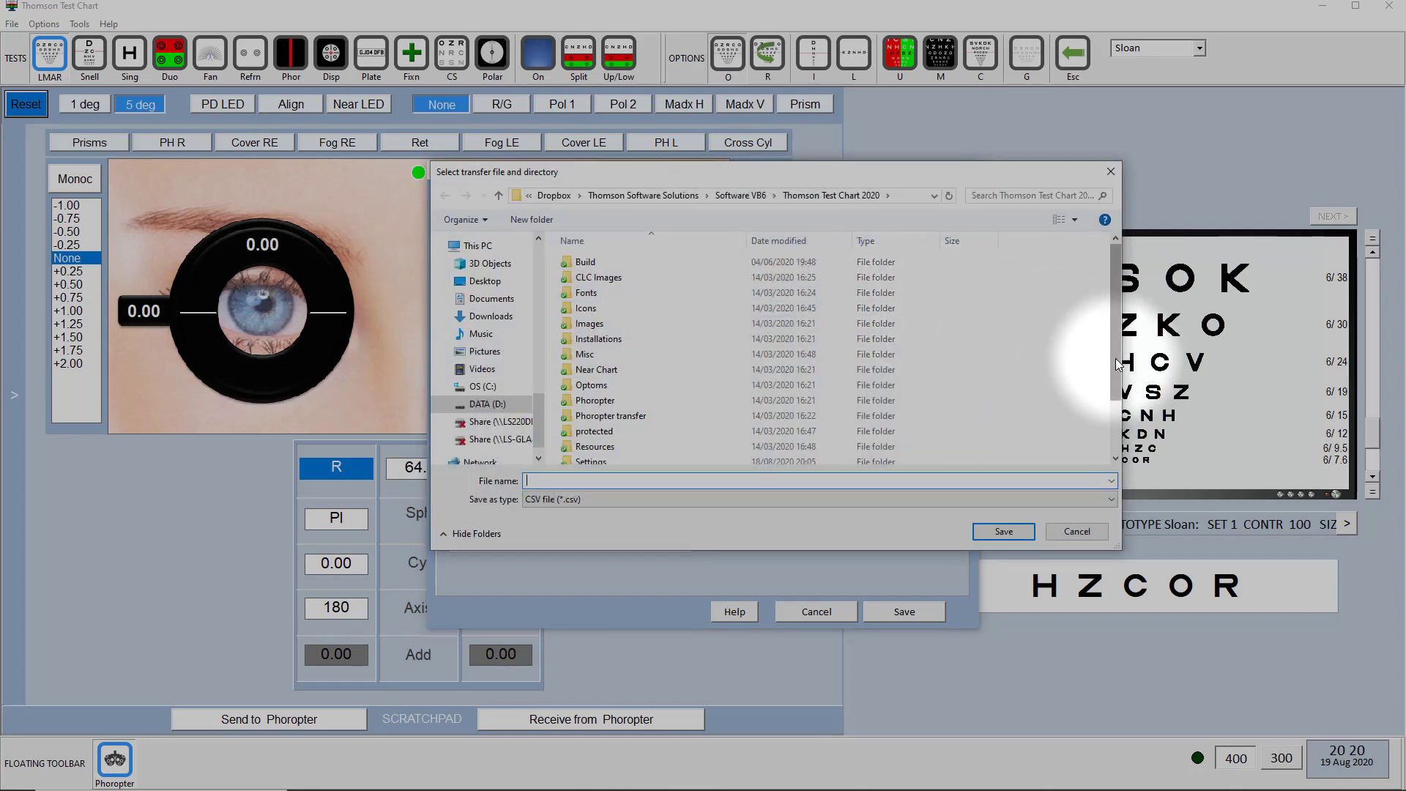
drag(1118, 364, 1120, 419)
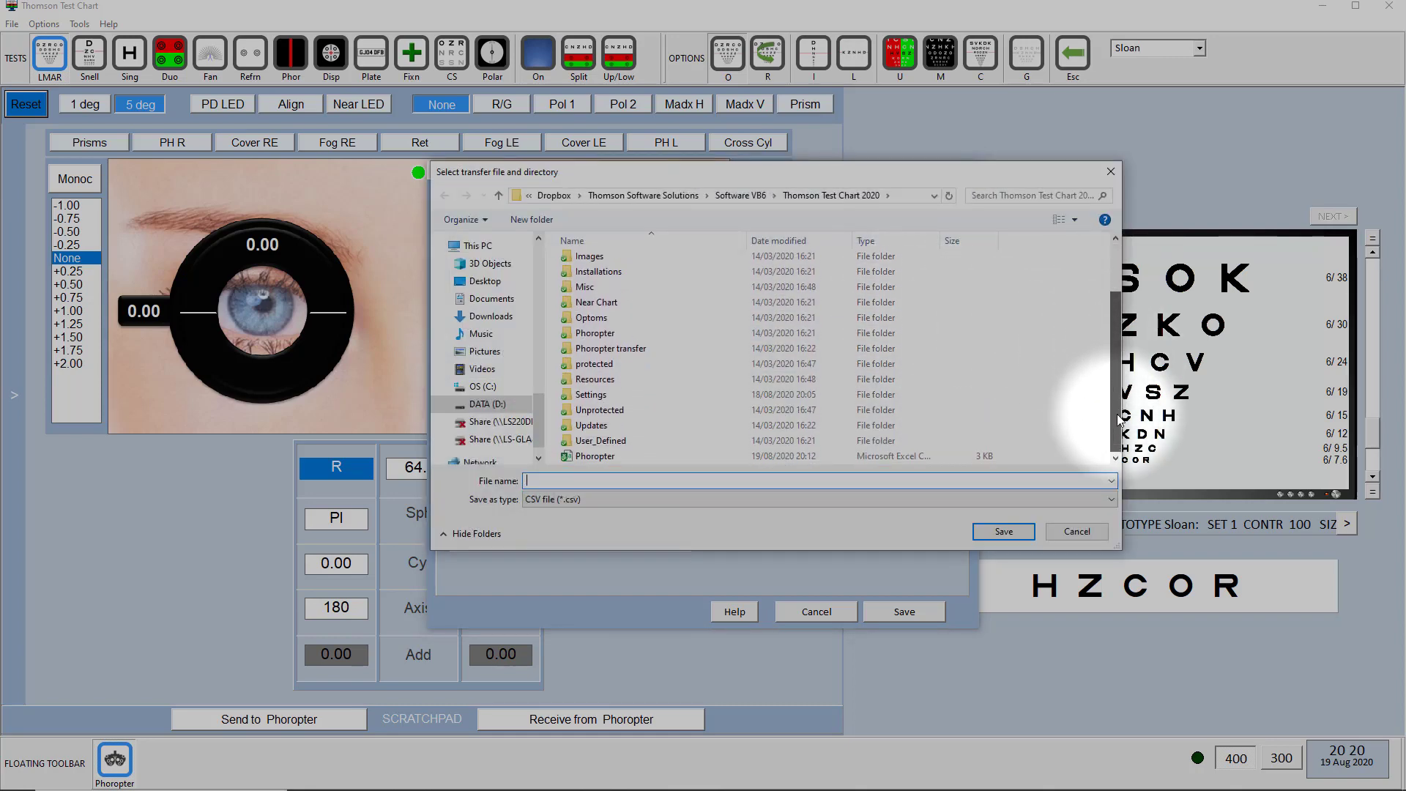
click(598, 457)
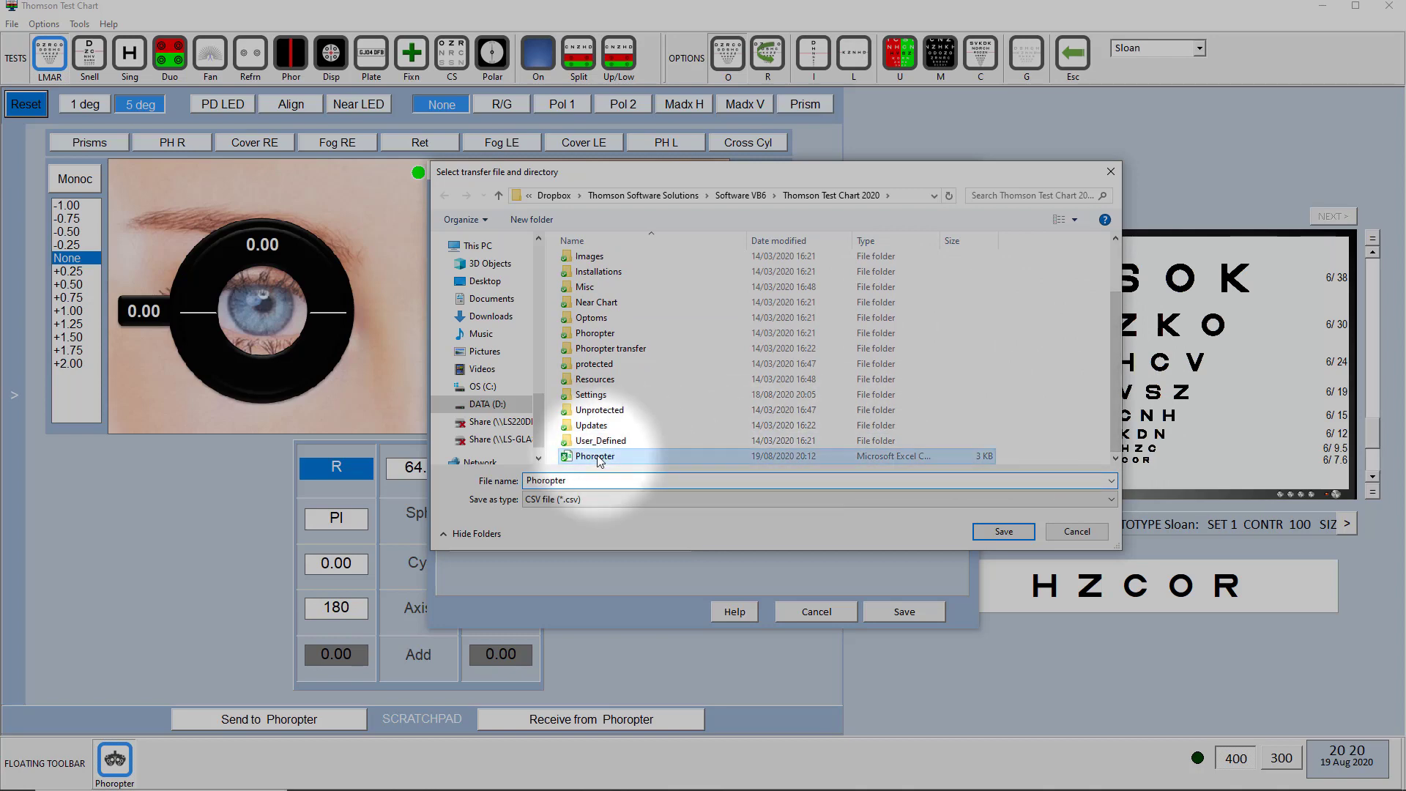
click(1003, 532)
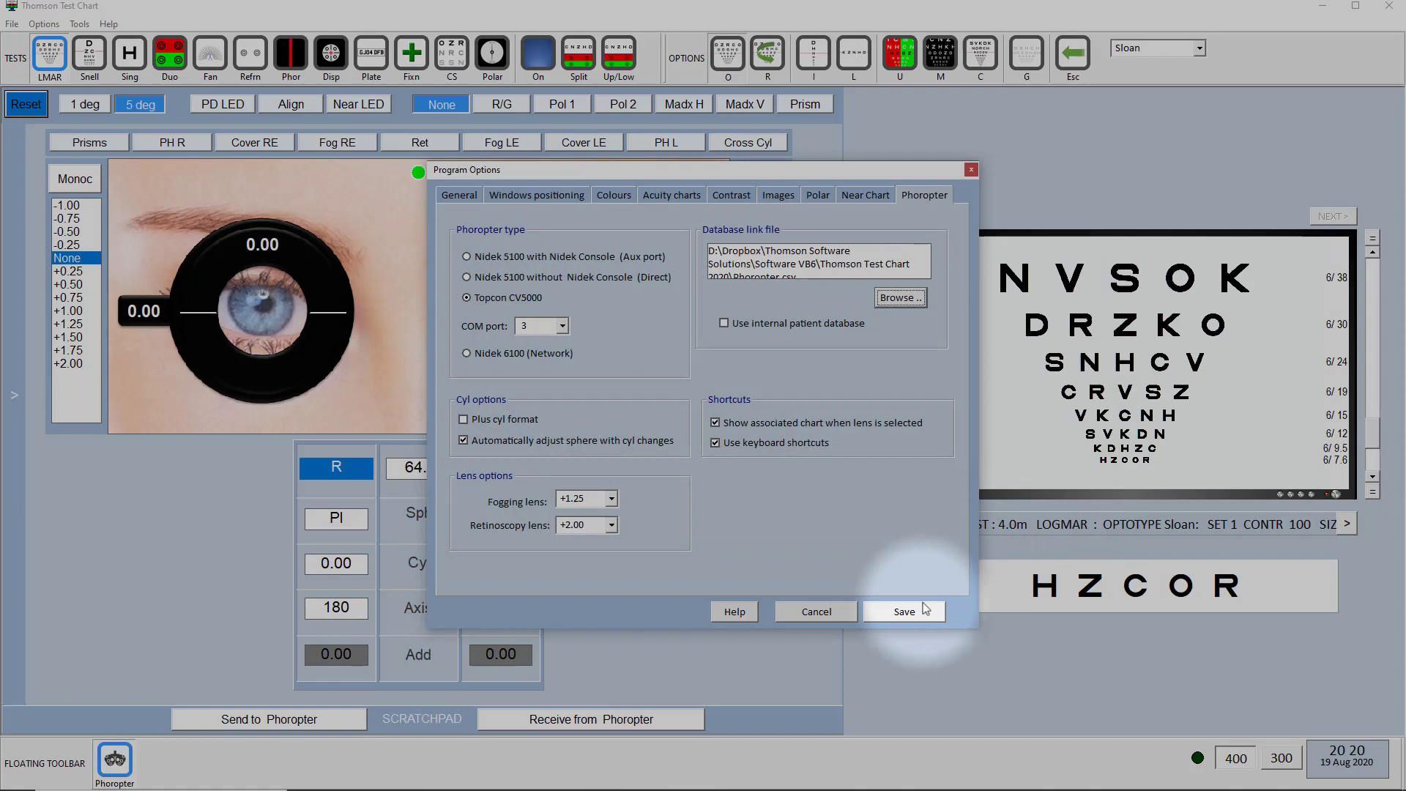
click(905, 612)
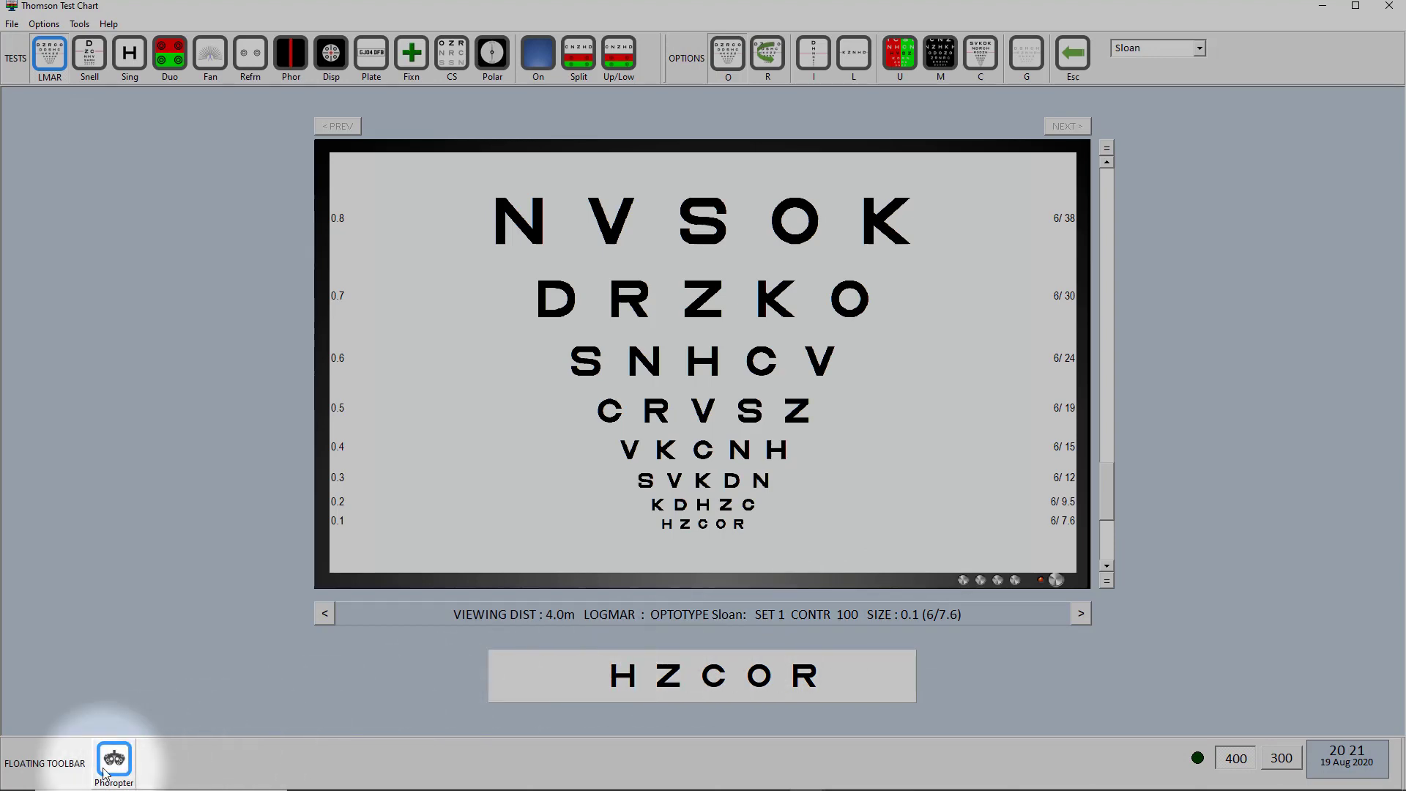
Reopen the phoropter view with its scratchpad and import the patient's Rx data.
click(115, 754)
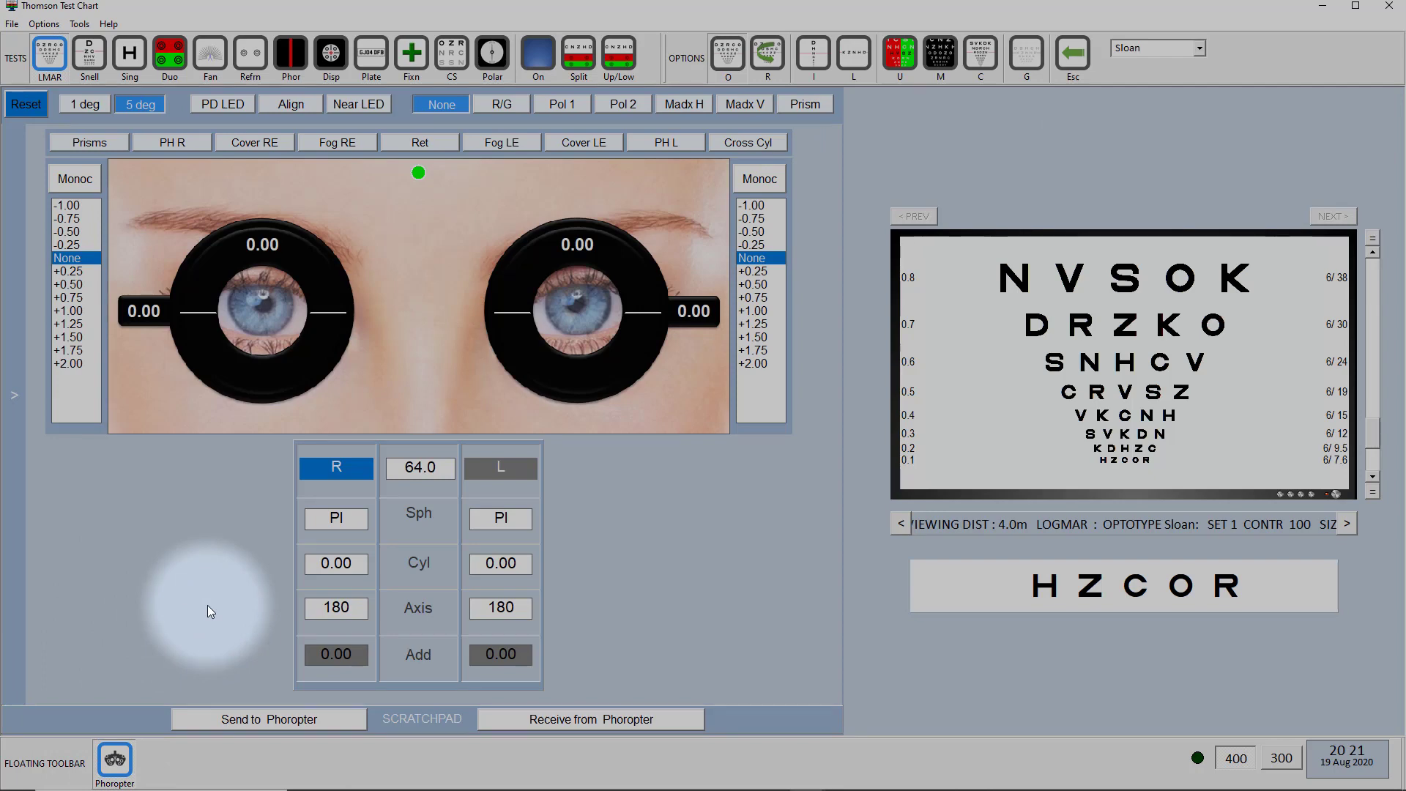
click(426, 718)
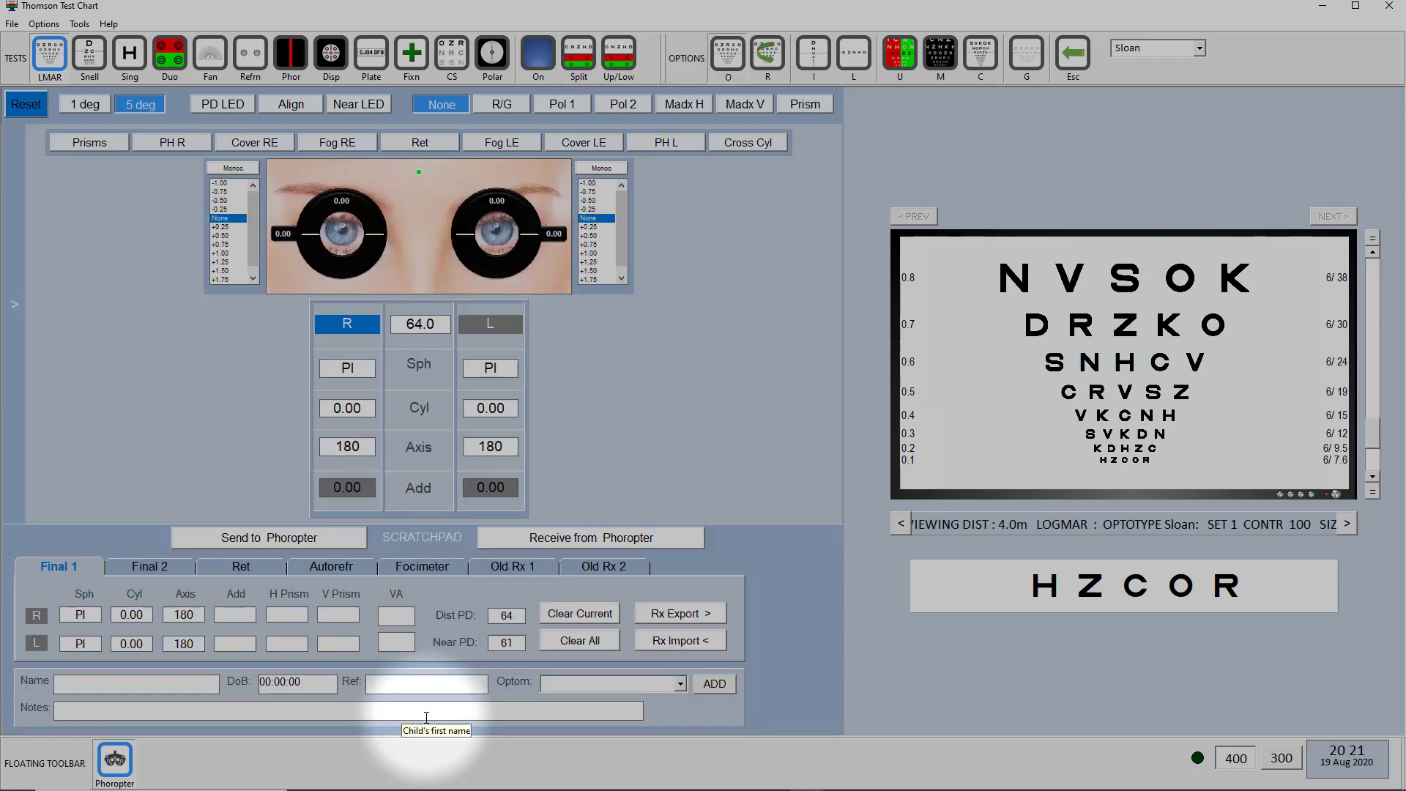
click(72, 571)
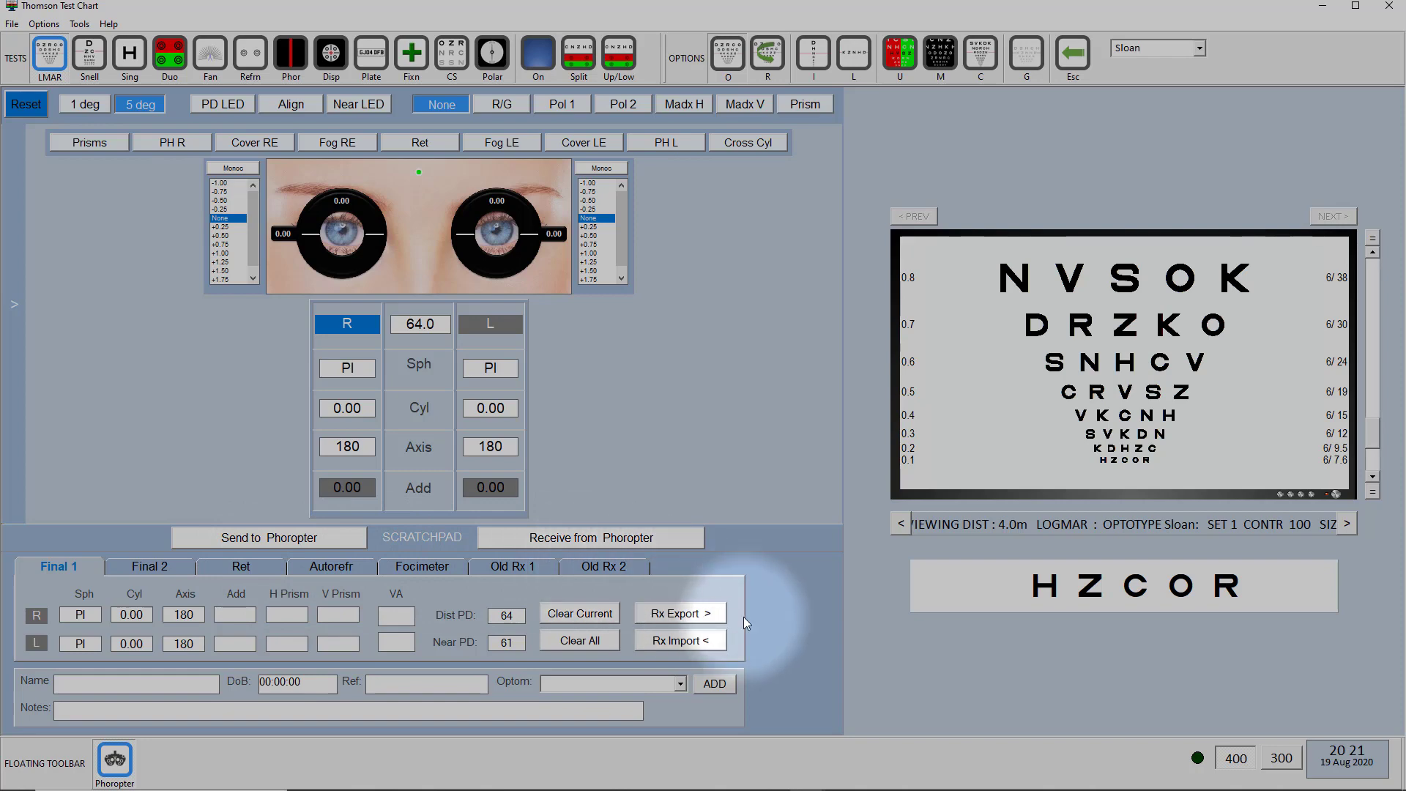
click(670, 643)
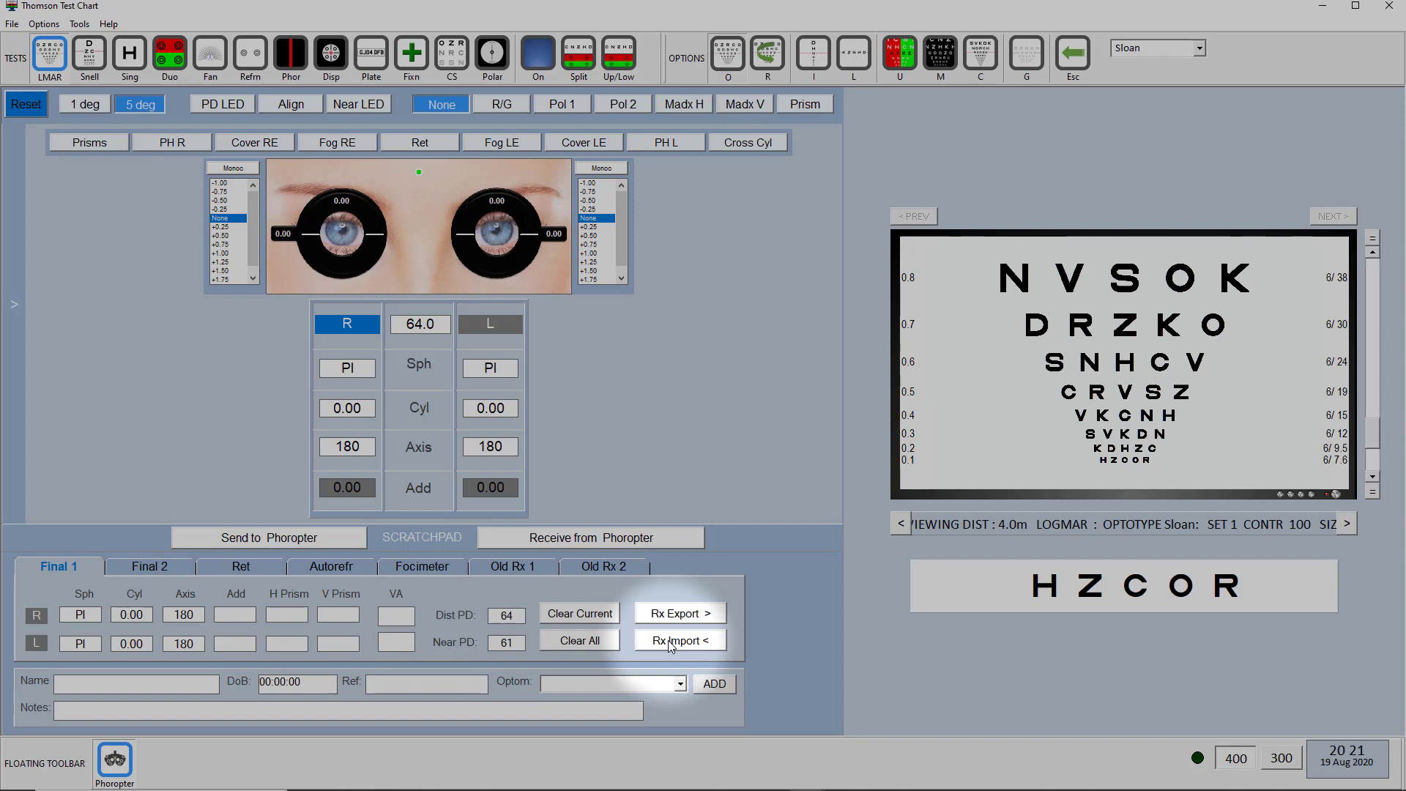
click(671, 643)
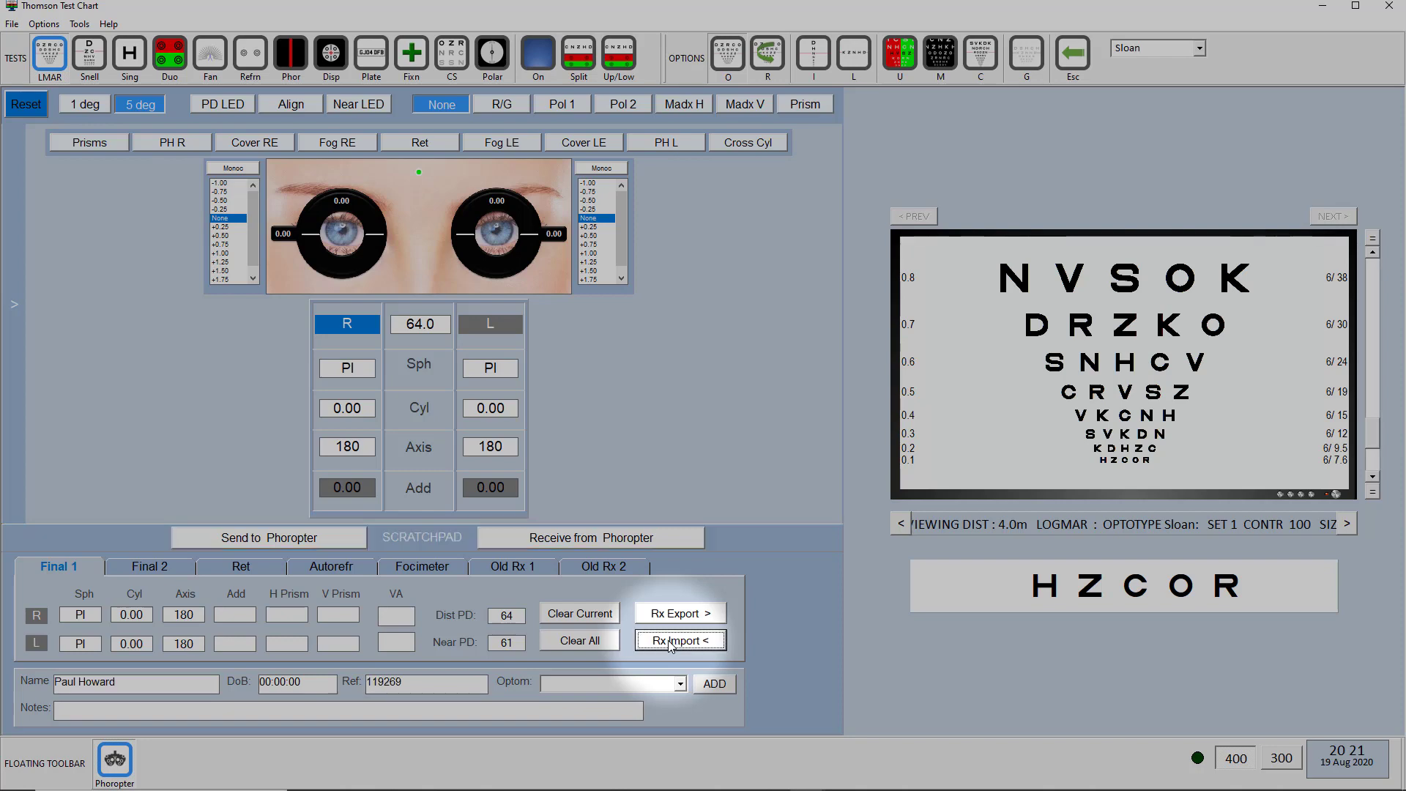
Review the imported Old Rx 1, Old Rx 2 and Focimeter prescriptions and send the Focimeter one to the phoropter.
click(611, 567)
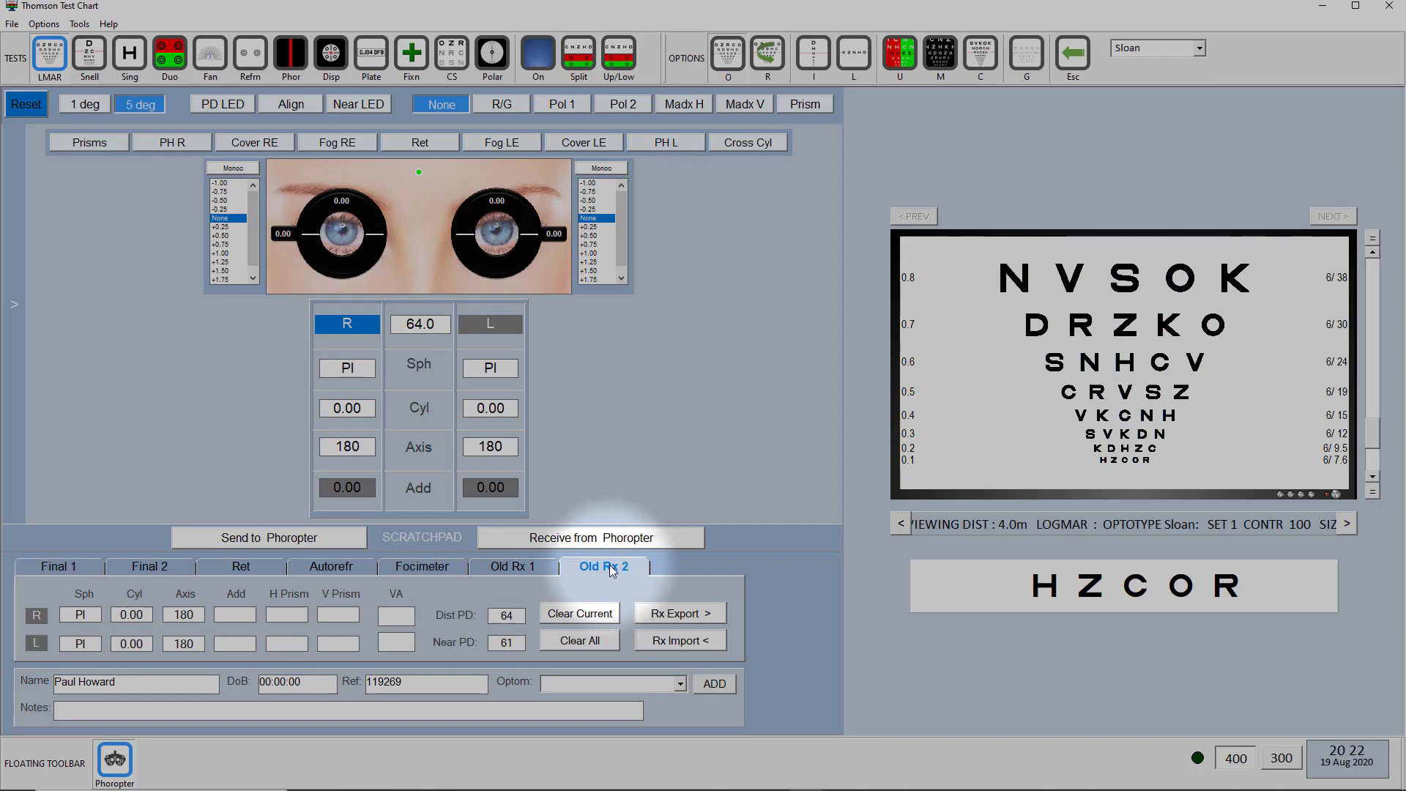
click(530, 568)
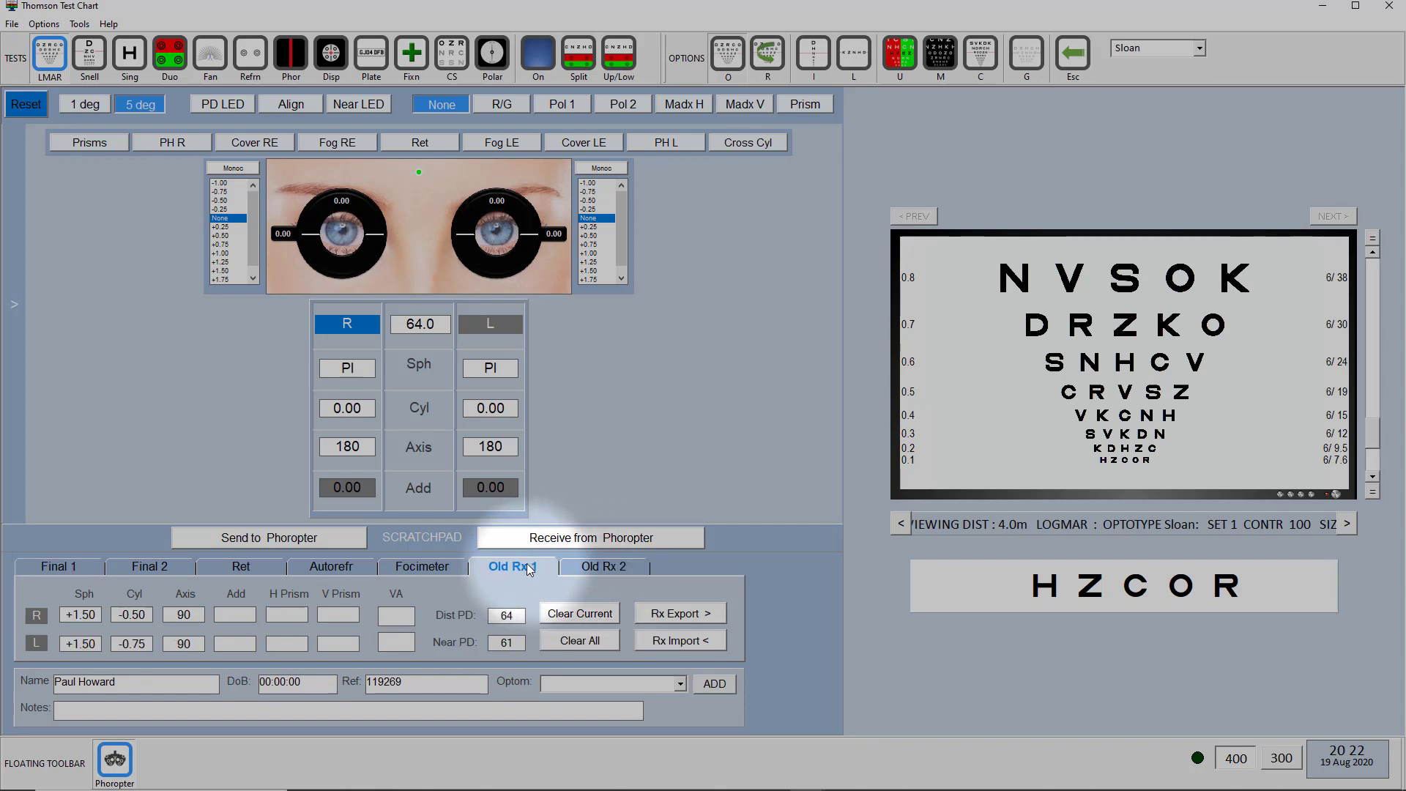
click(431, 568)
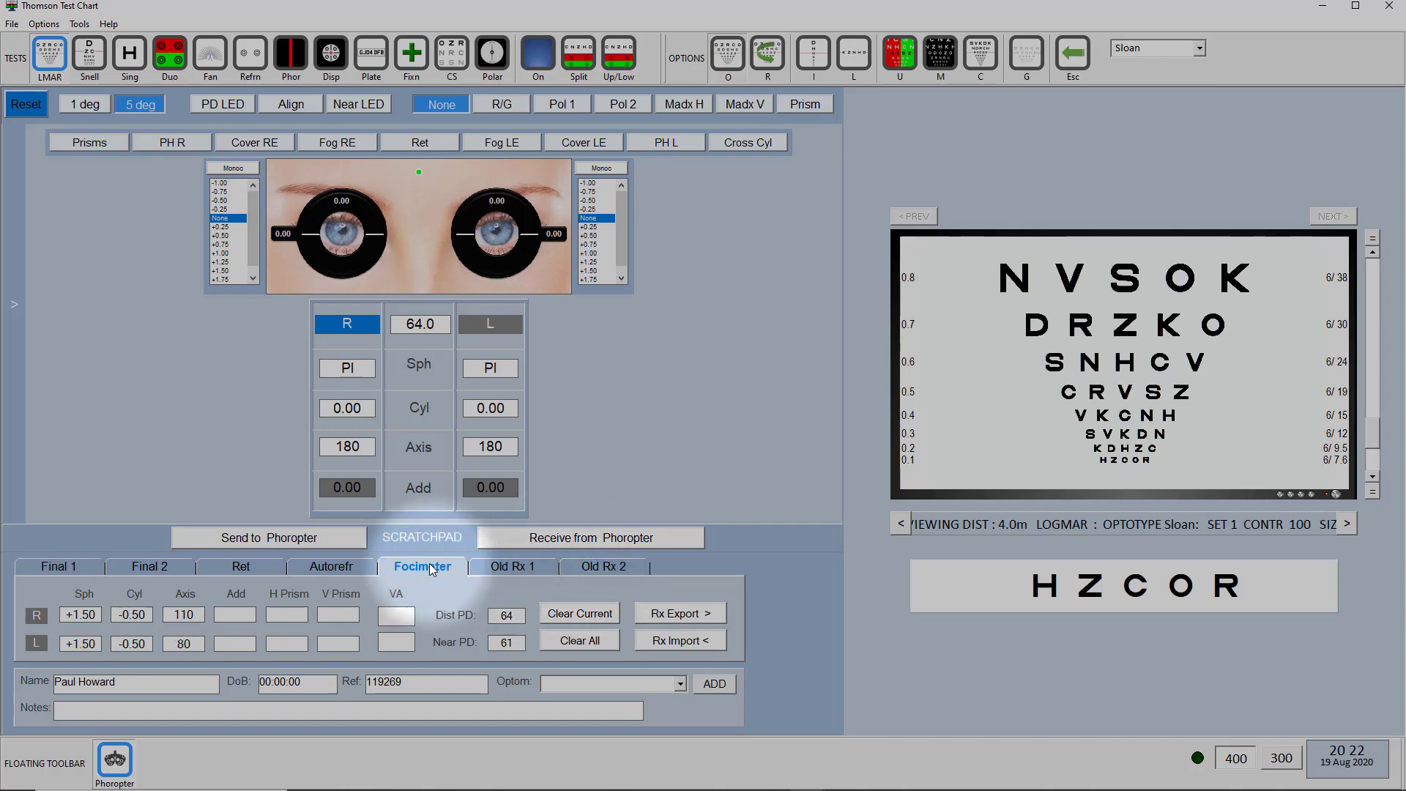
click(498, 569)
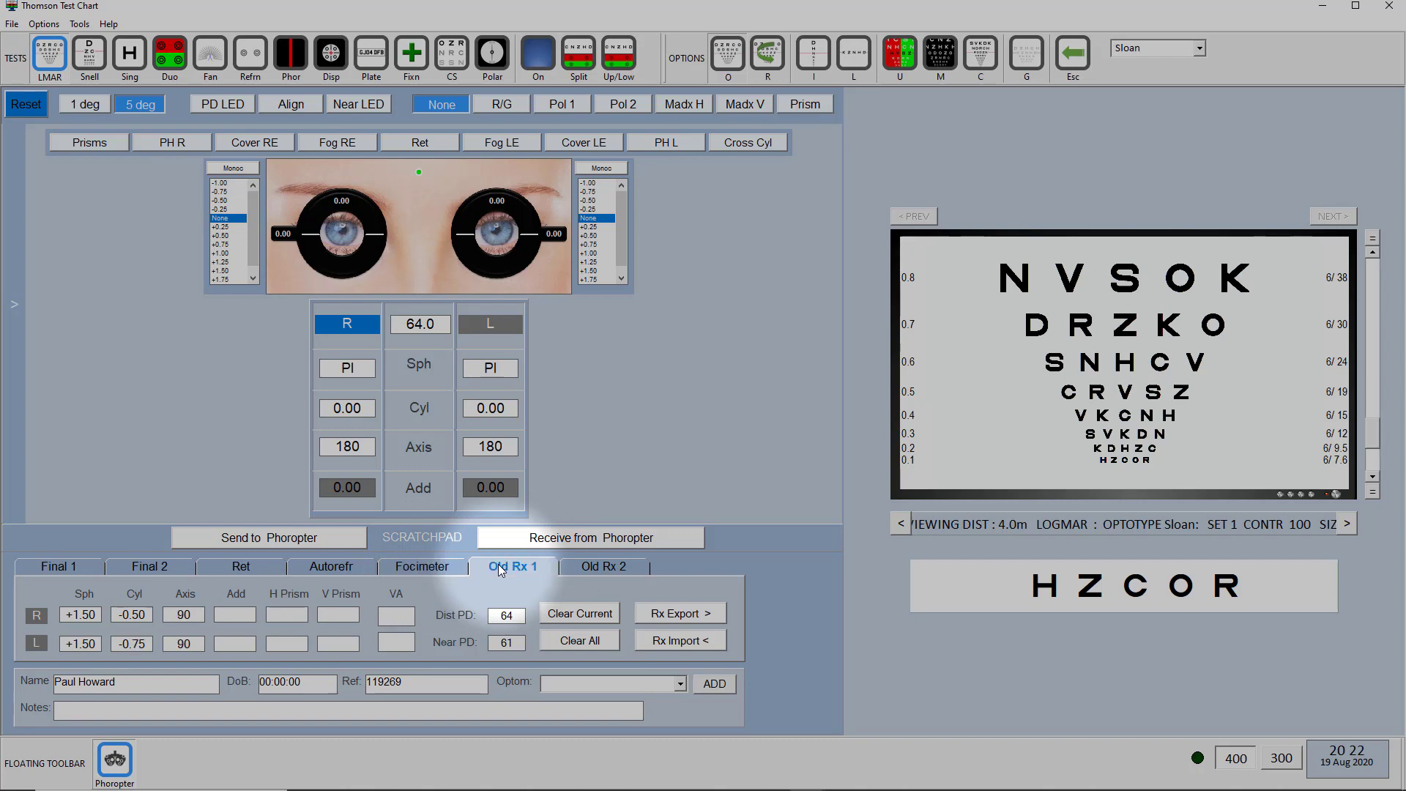
click(442, 570)
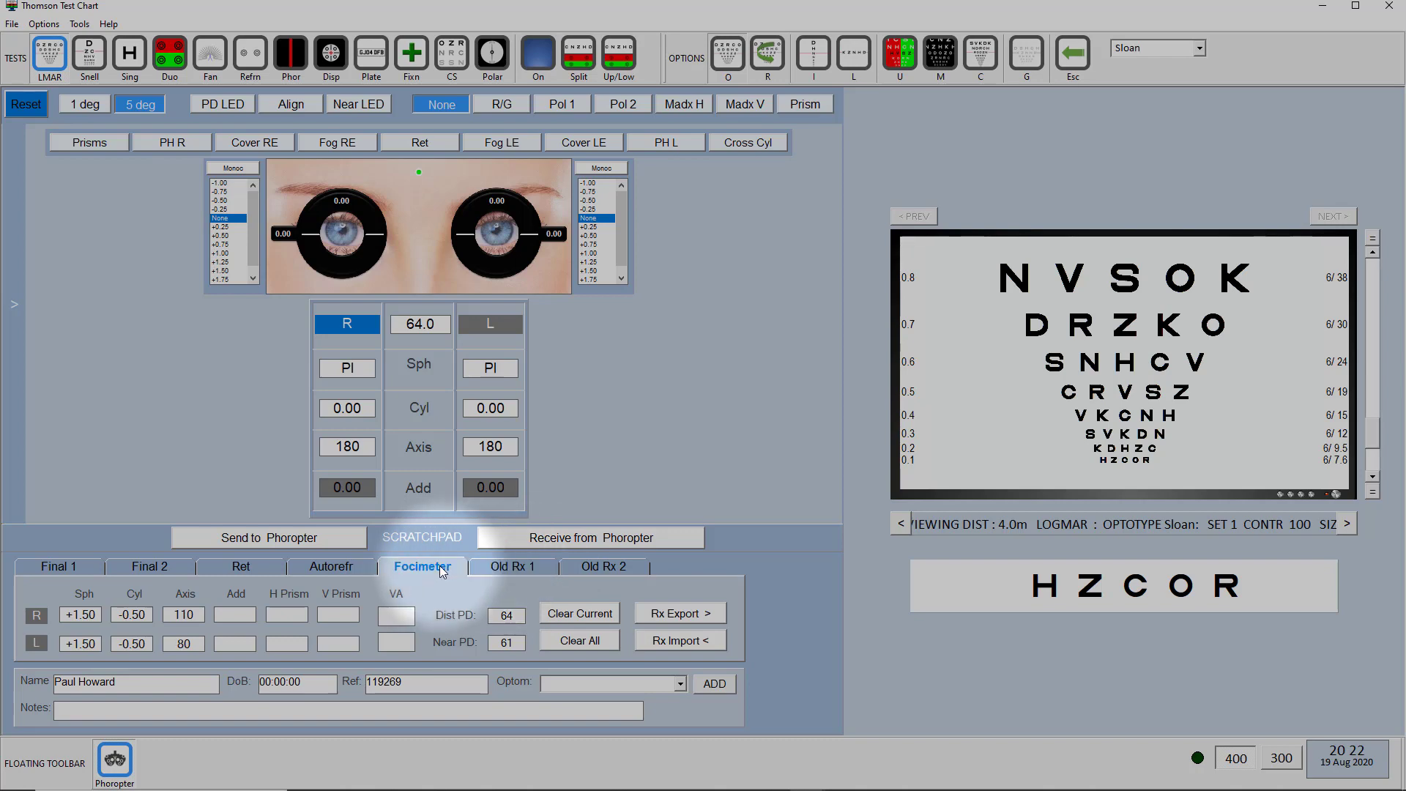
click(270, 541)
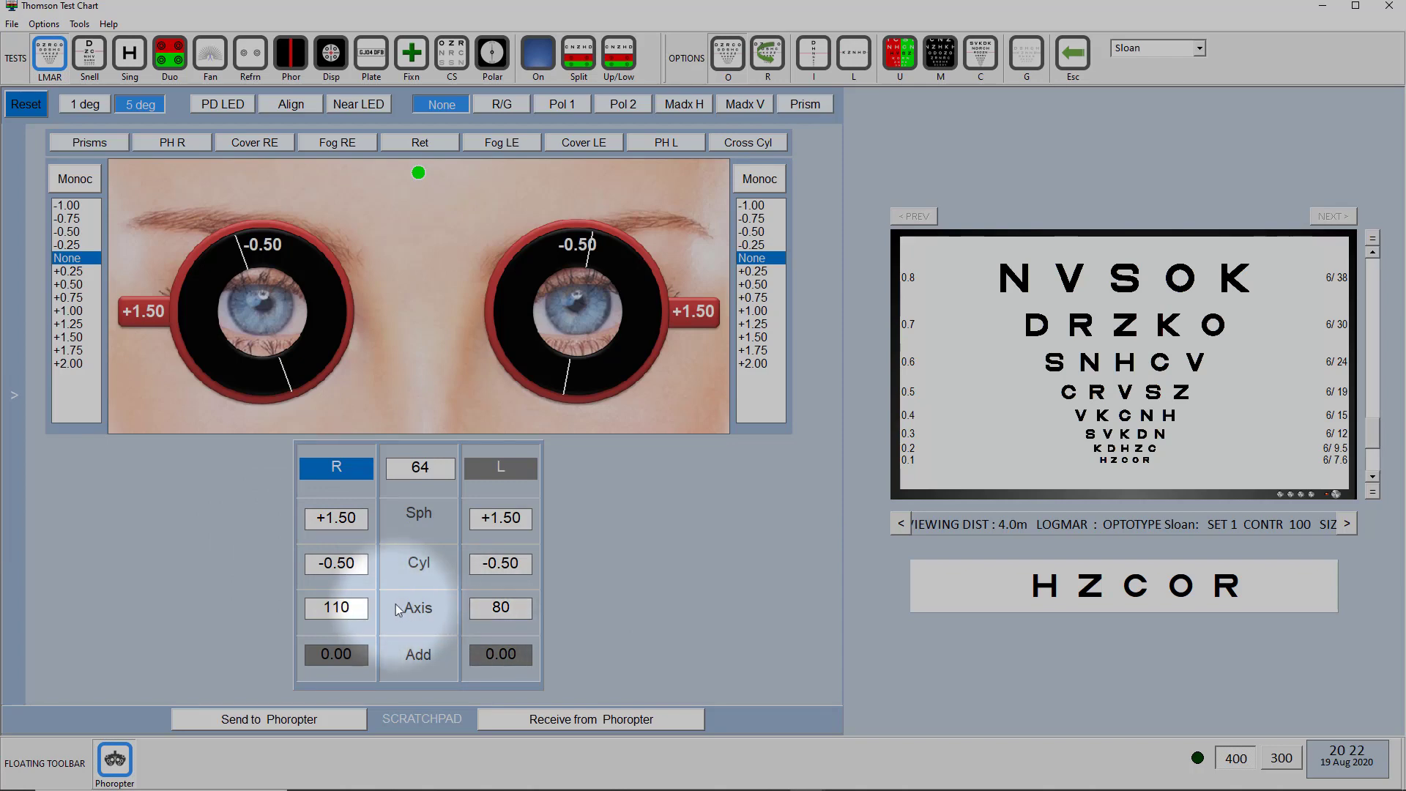
Set the sphere to +1.25 for the right eye and +1.75 for the left eye.
click(334, 523)
scroll(334, 523, down, 1)
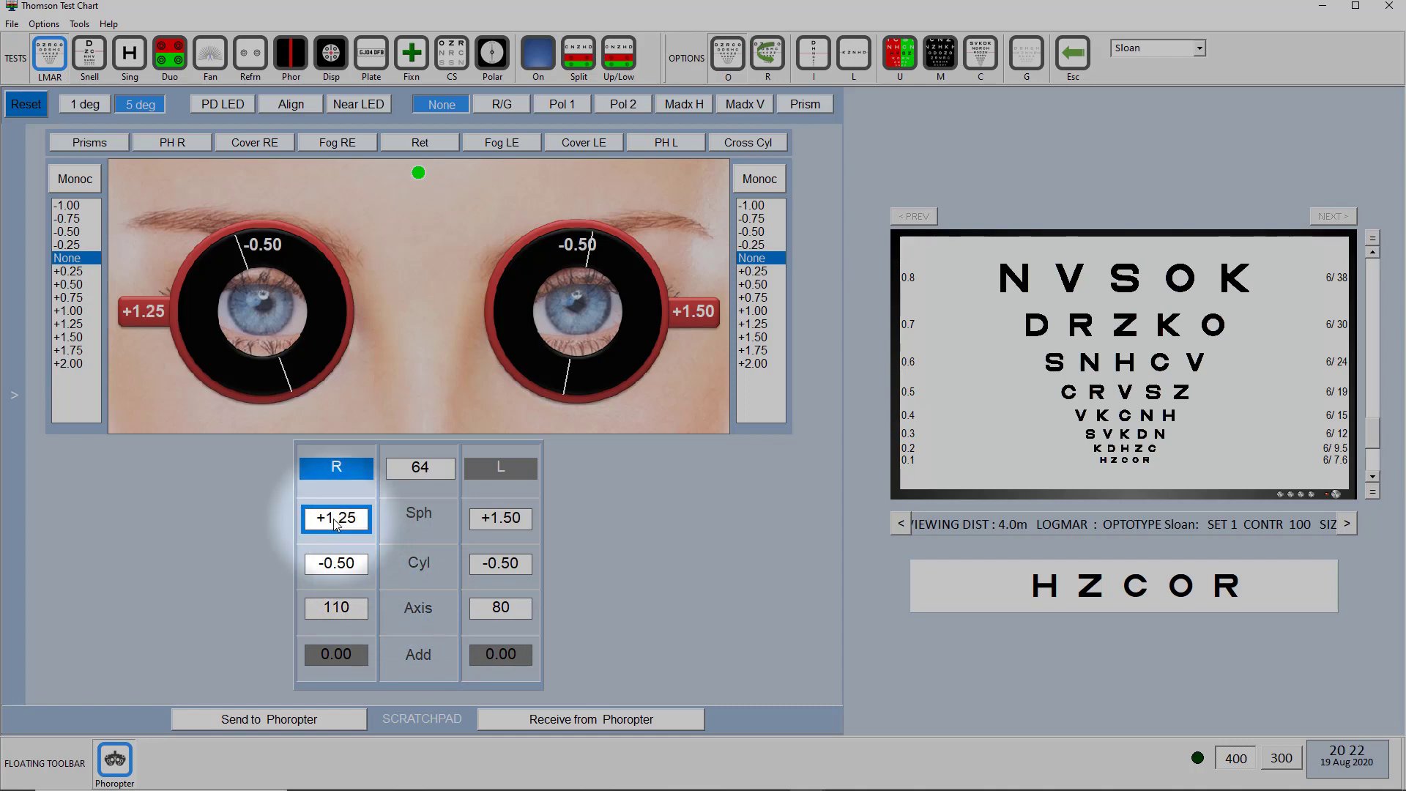
click(498, 523)
scroll(498, 523, up, 1)
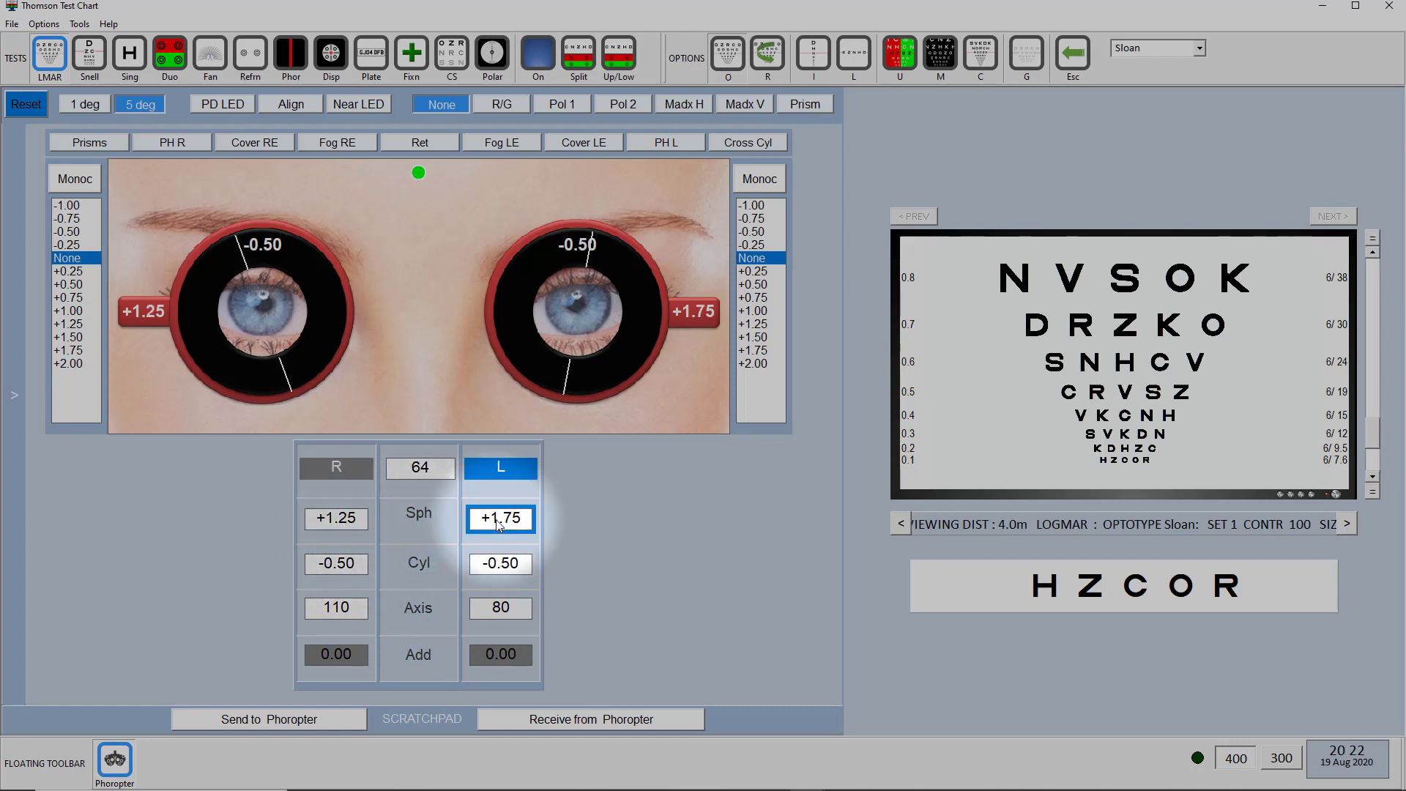
Set the left eye's cylinder to -0.25 and its axis to 75.
click(500, 568)
scroll(500, 568, up, 1)
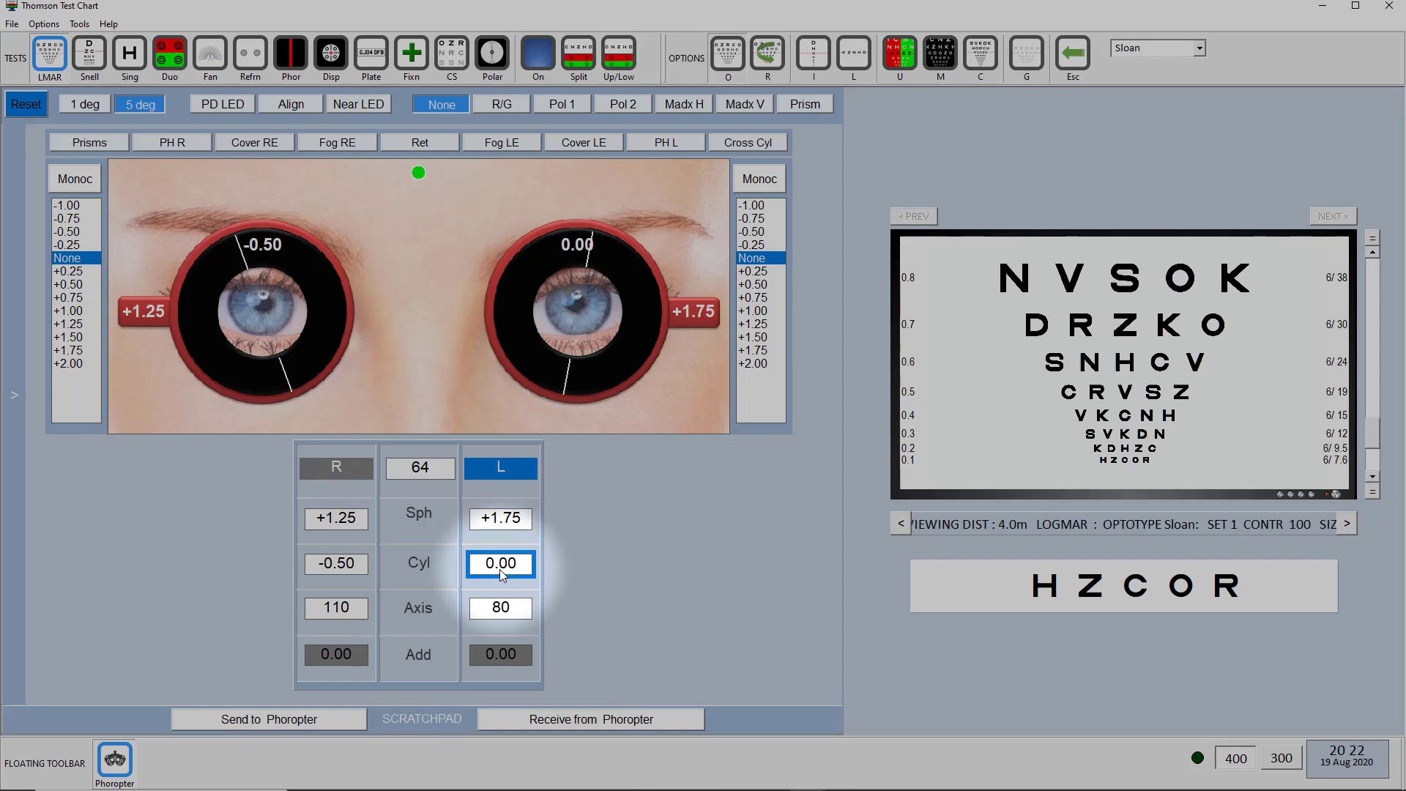
click(500, 607)
scroll(500, 608, down, 1)
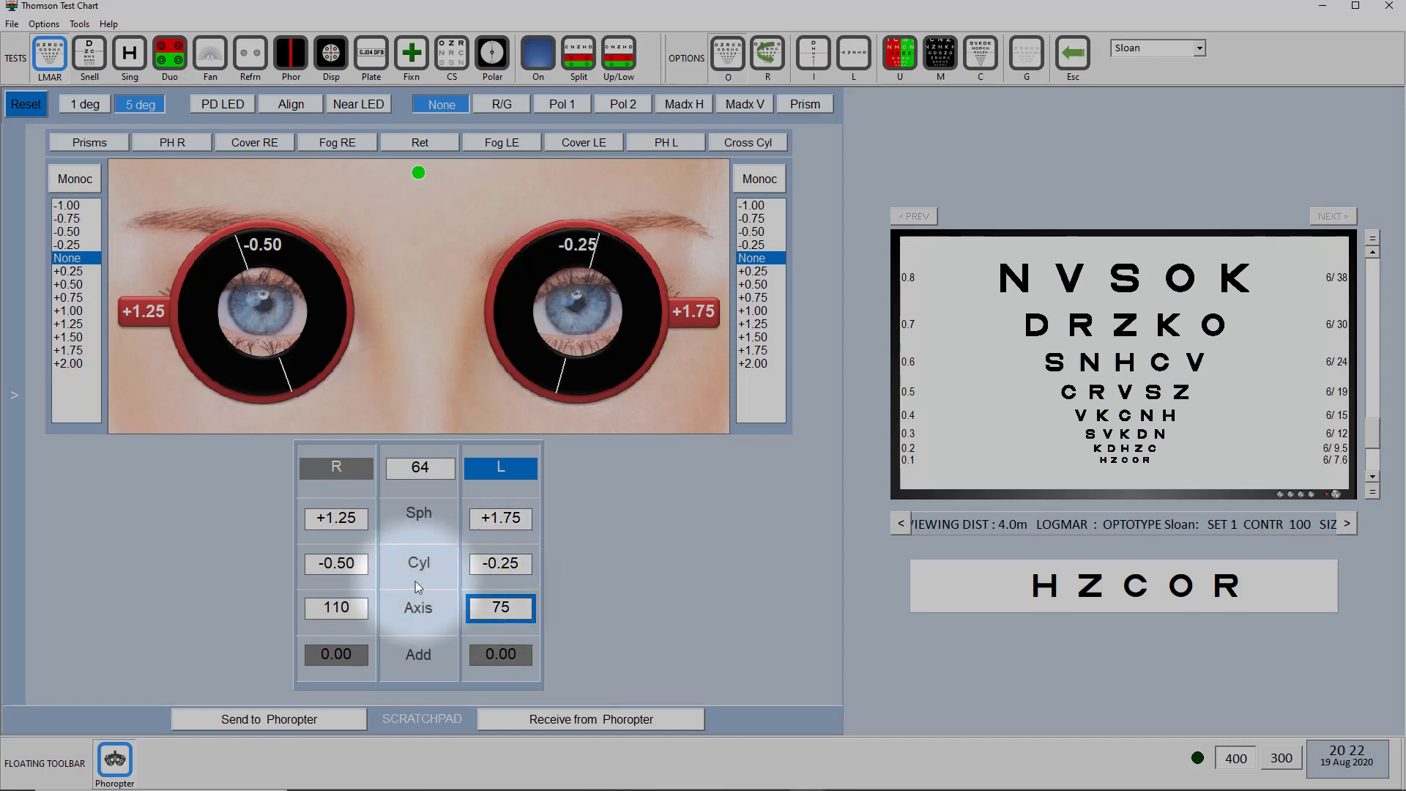
Set the right eye's cylinder to -0.25 and its axis to 105.
click(338, 565)
scroll(337, 566, up, 2)
scroll(337, 566, down, 1)
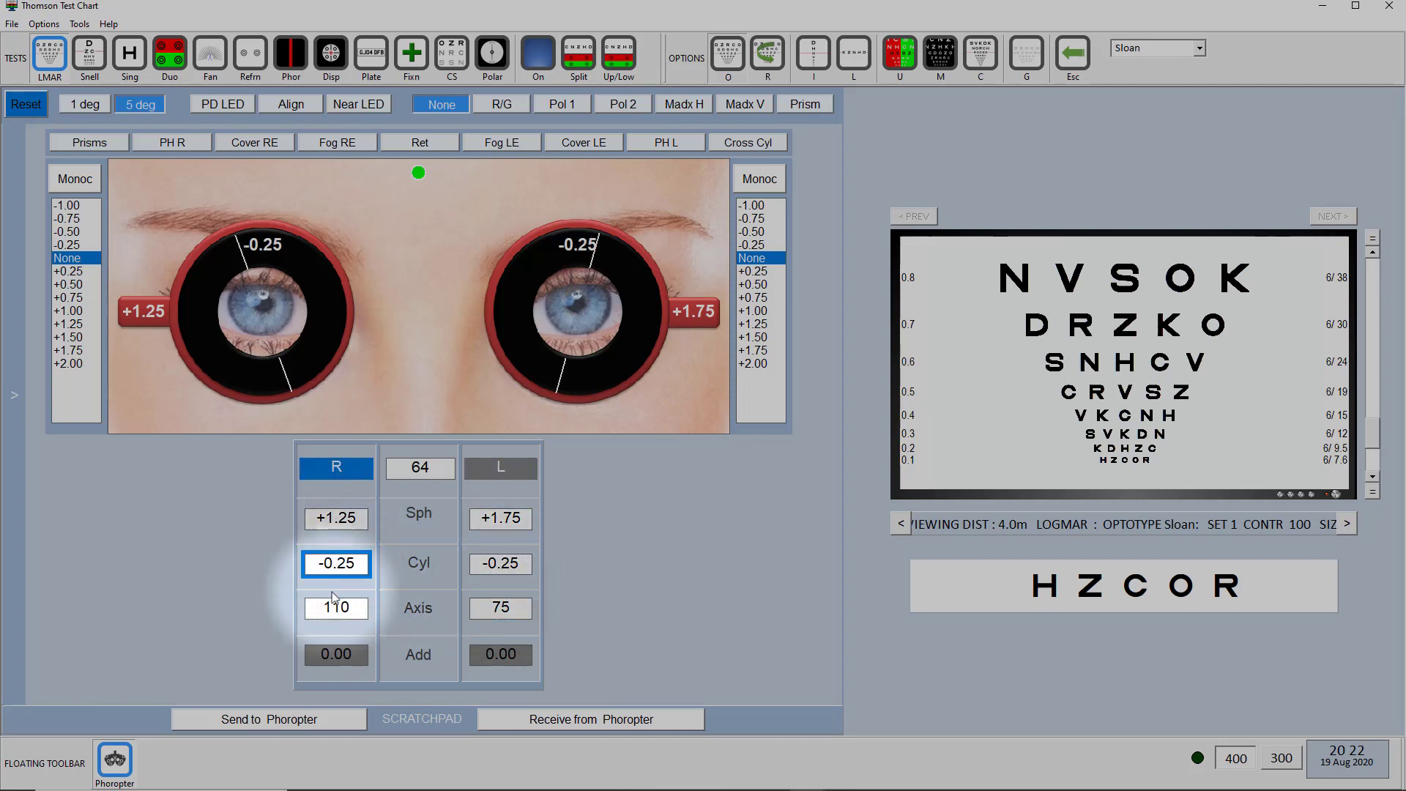
click(334, 612)
scroll(333, 612, down, 1)
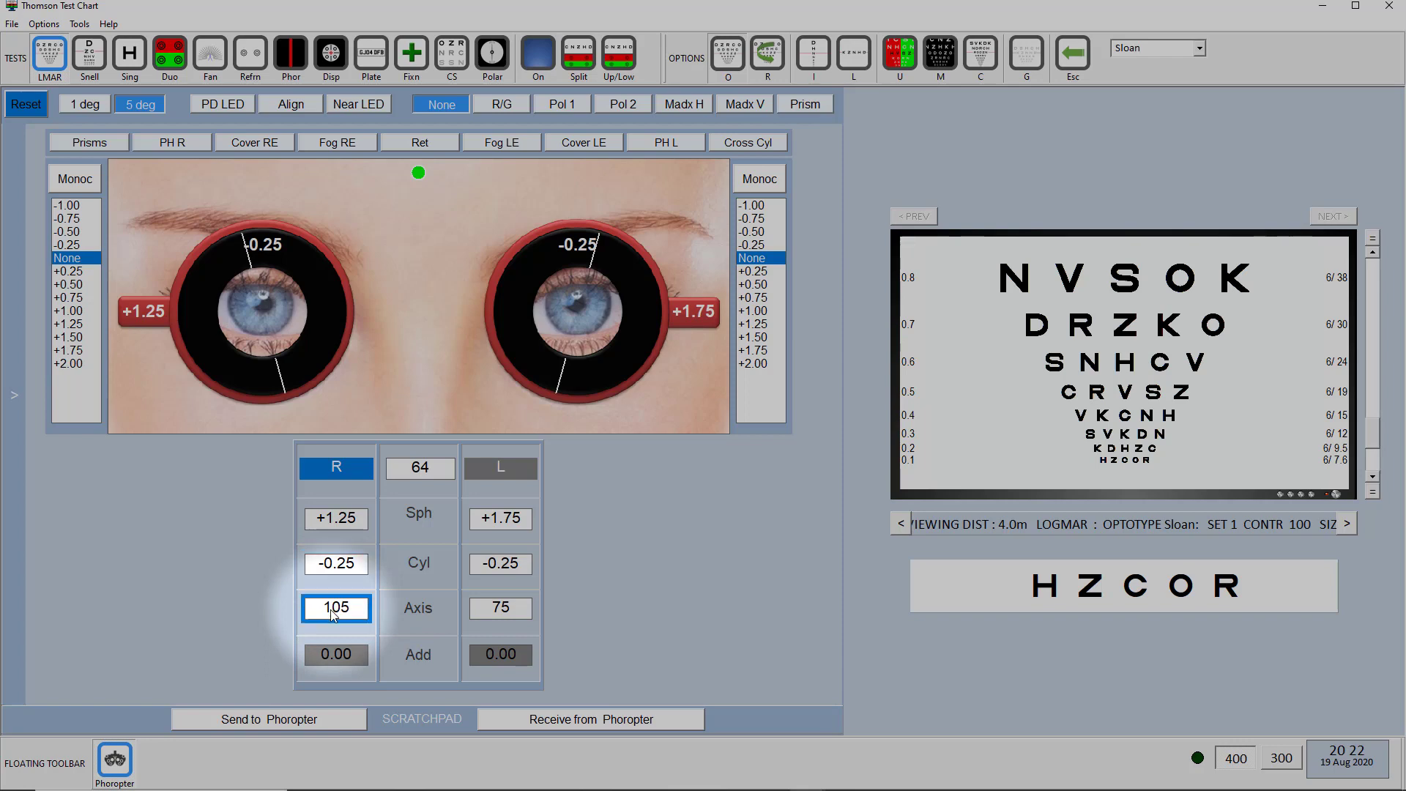
Transfer the refraction from the phoropter into the Final 1 record of the scratchpad.
click(412, 719)
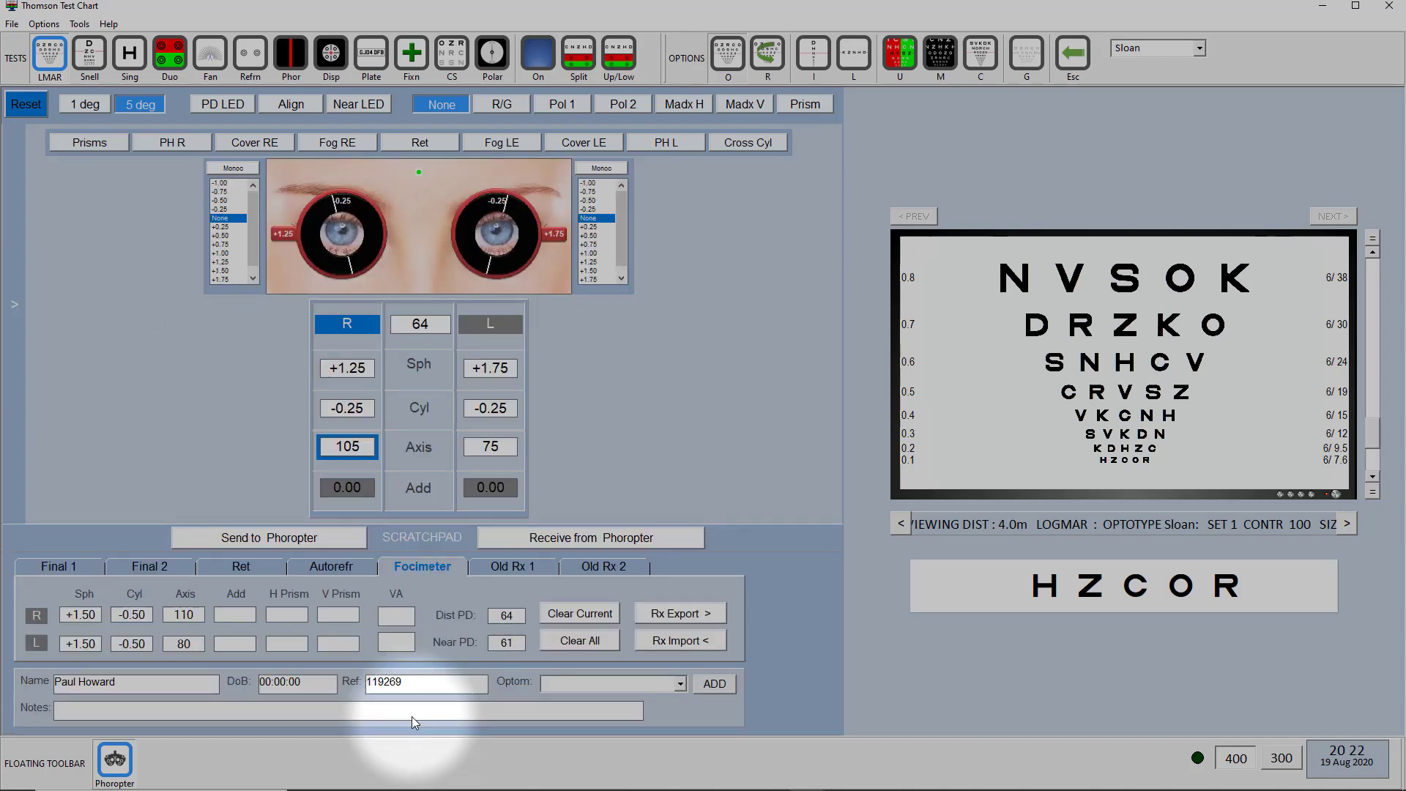
click(76, 568)
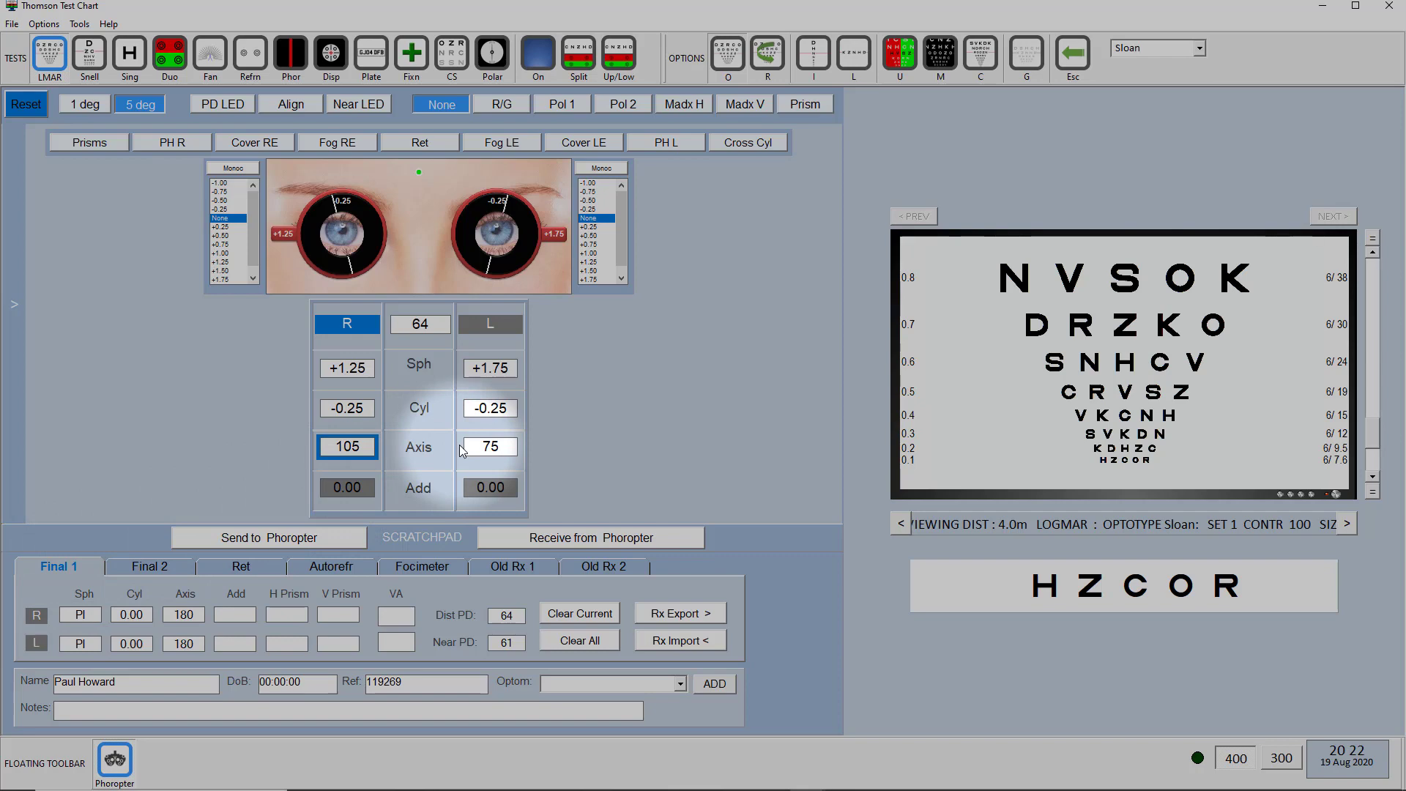
click(555, 538)
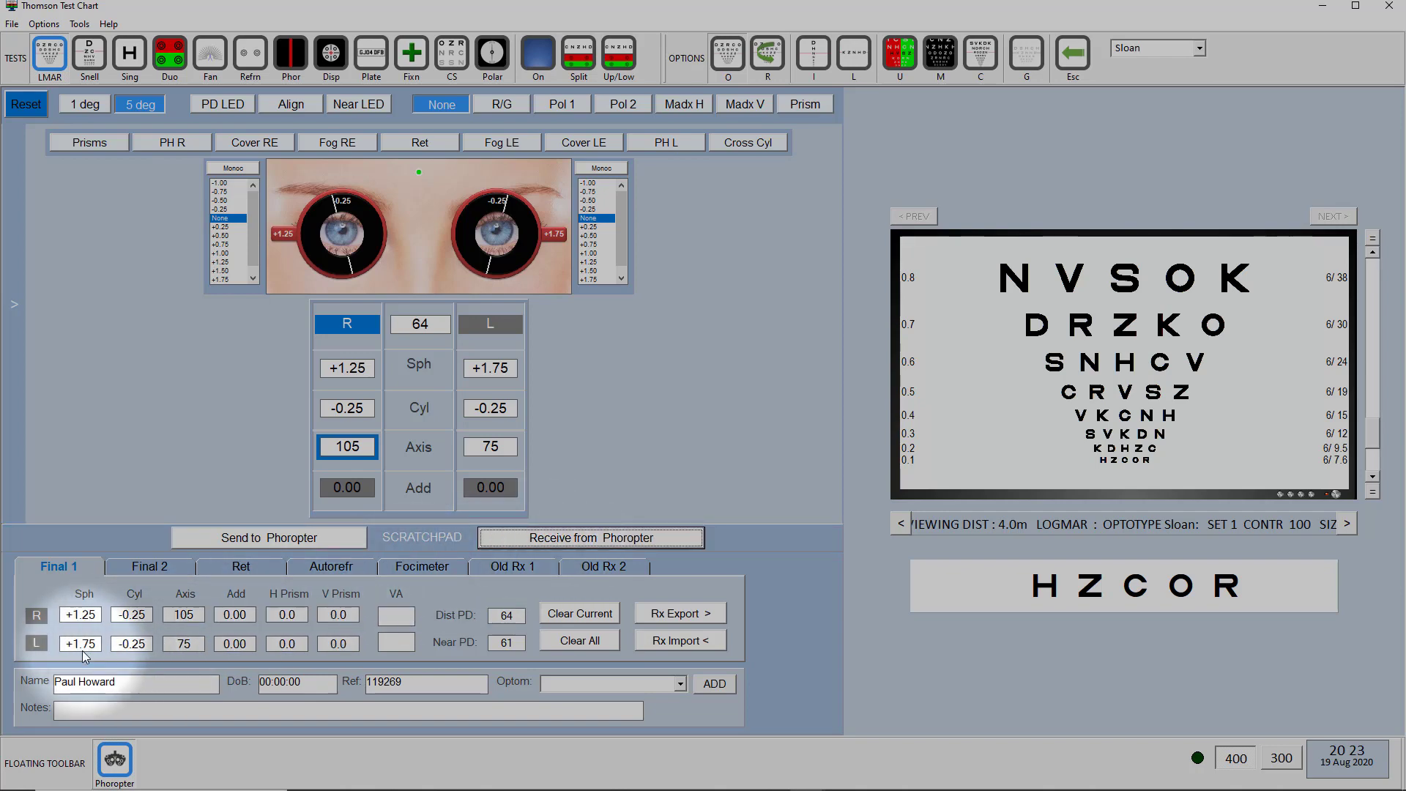
Check the stored prescriptions, export the Rx data from the scratchpad and close the scratchpad.
click(440, 565)
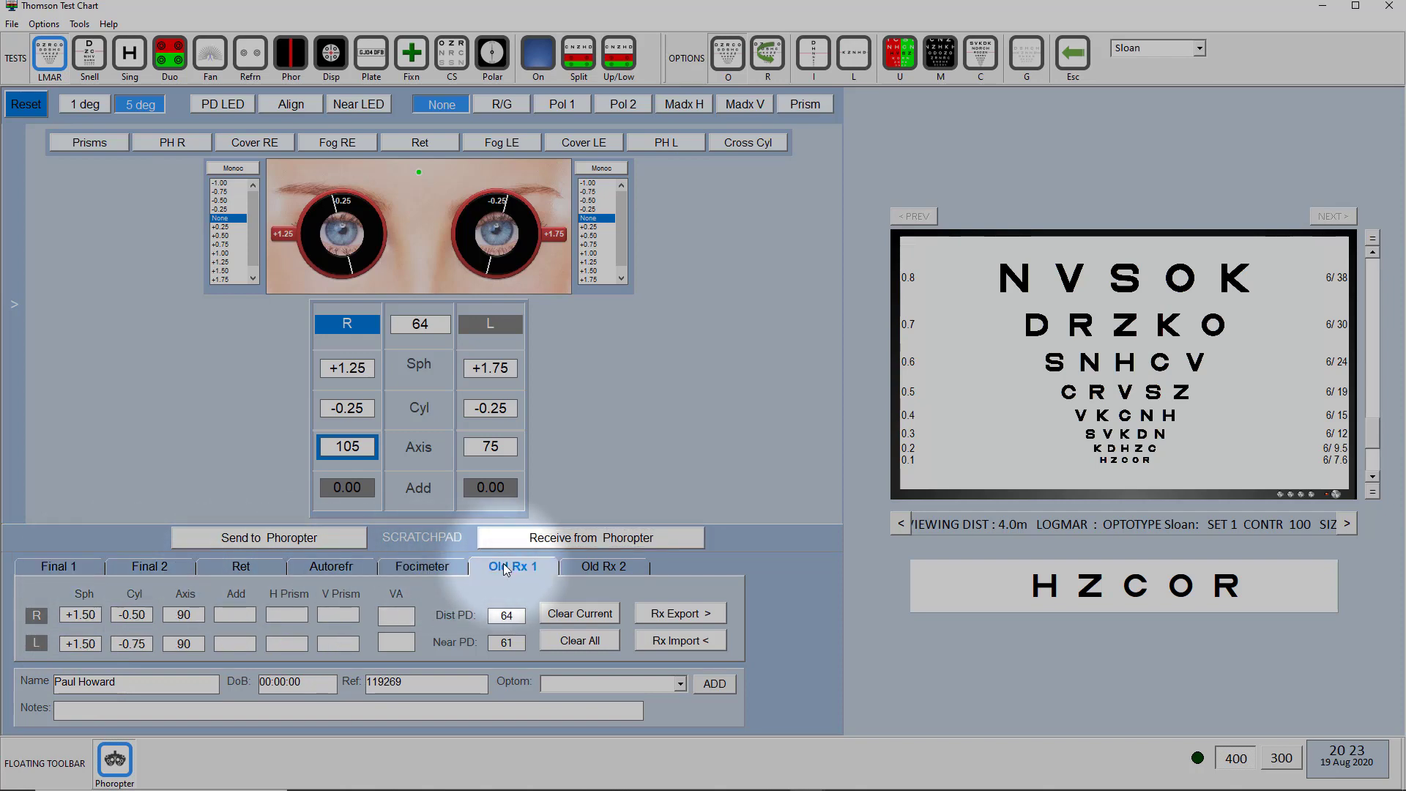
click(73, 571)
click(424, 570)
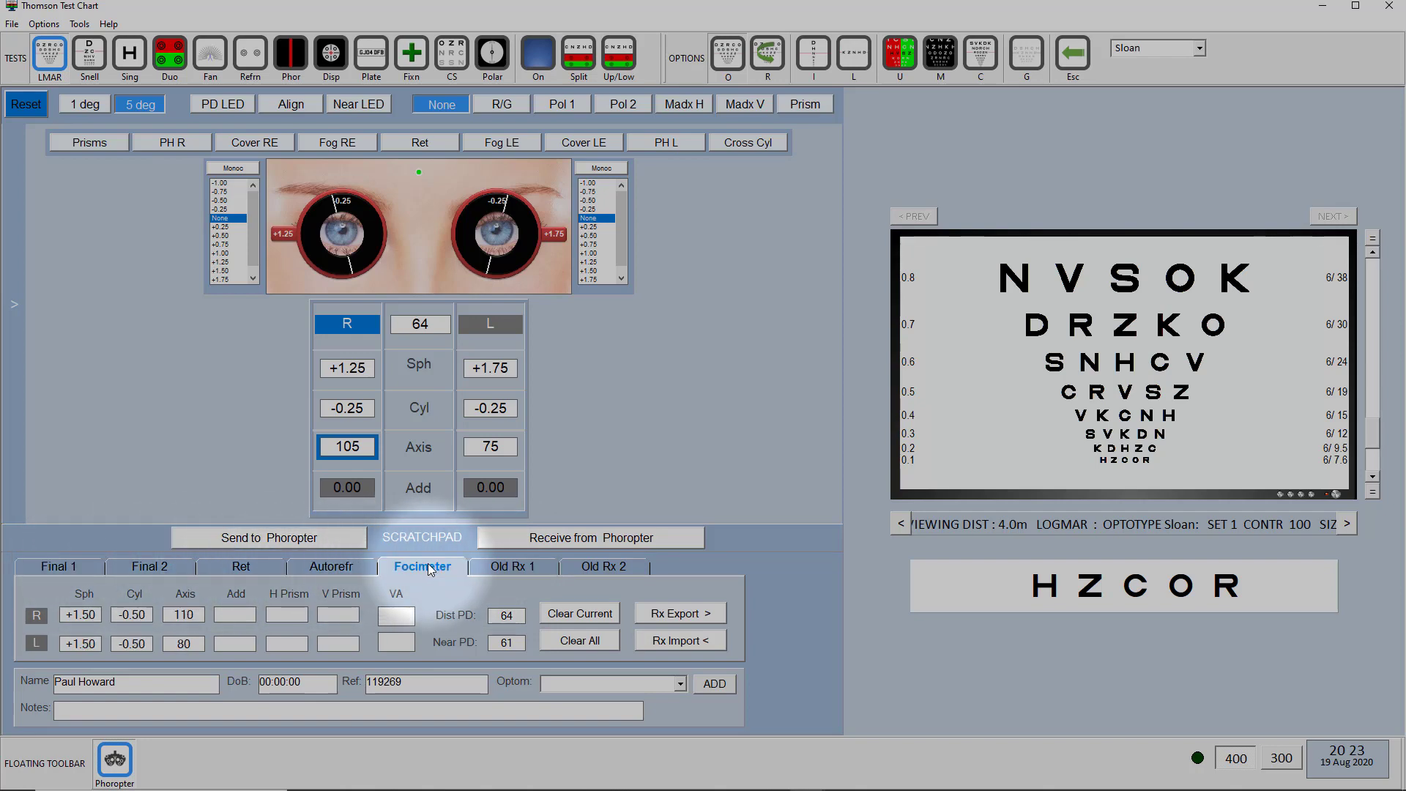
click(498, 572)
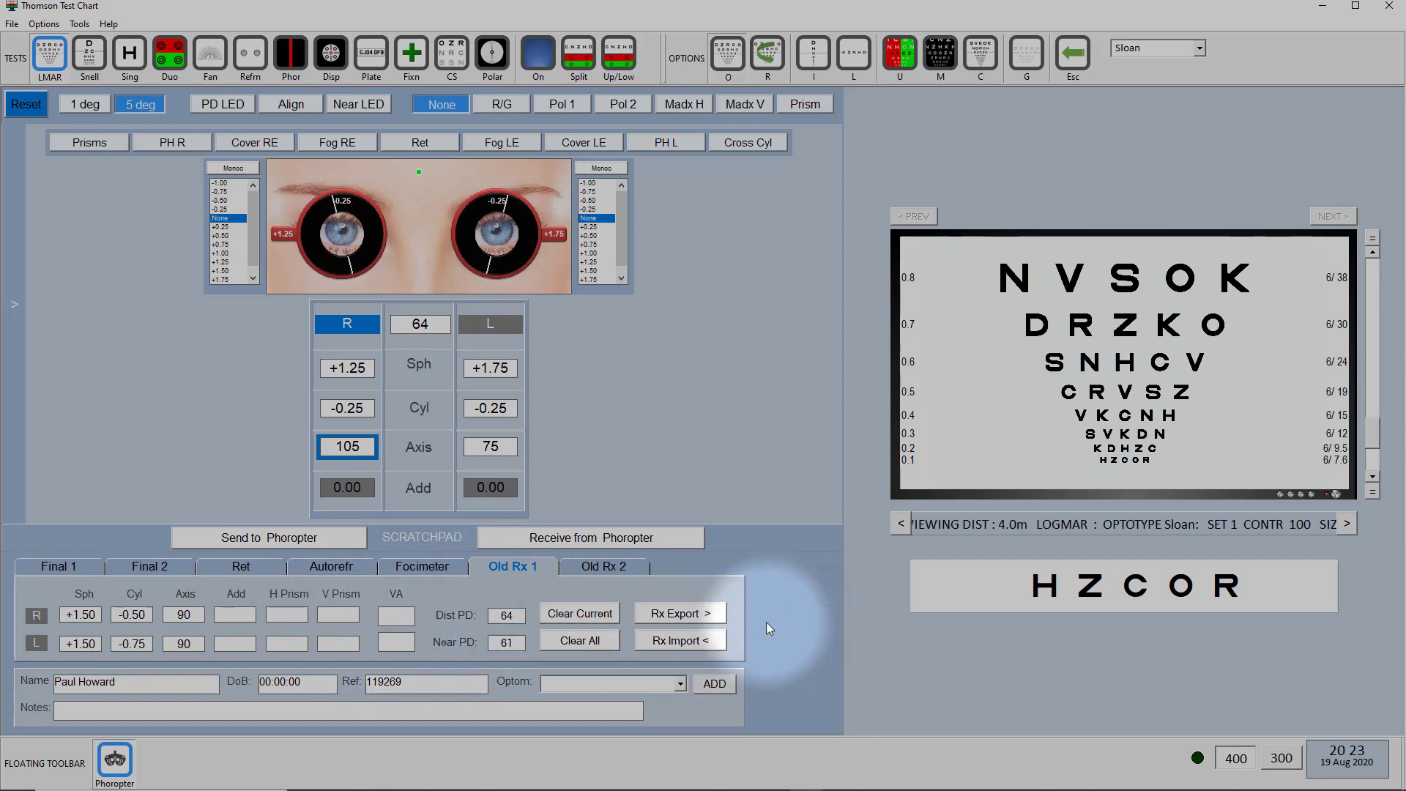
click(689, 619)
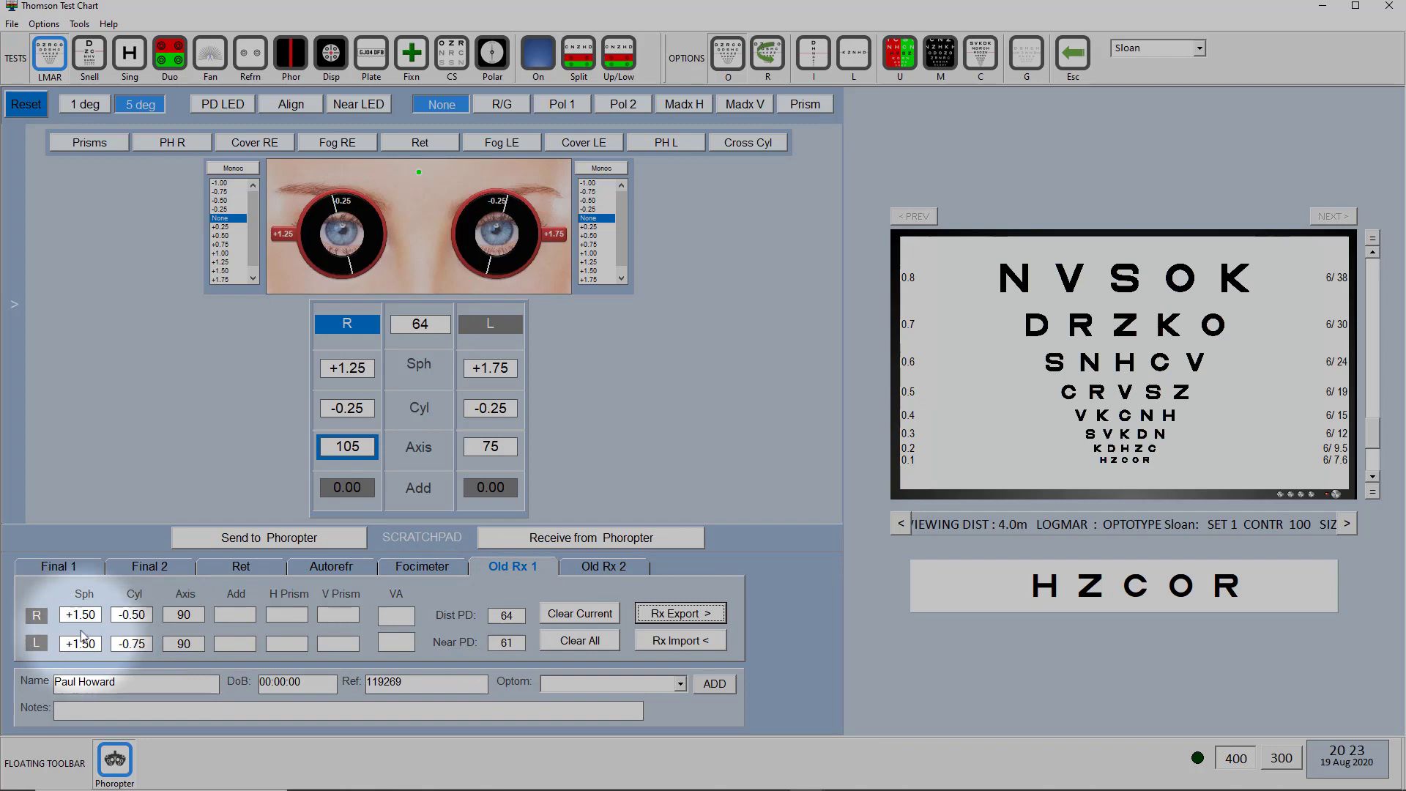
click(59, 564)
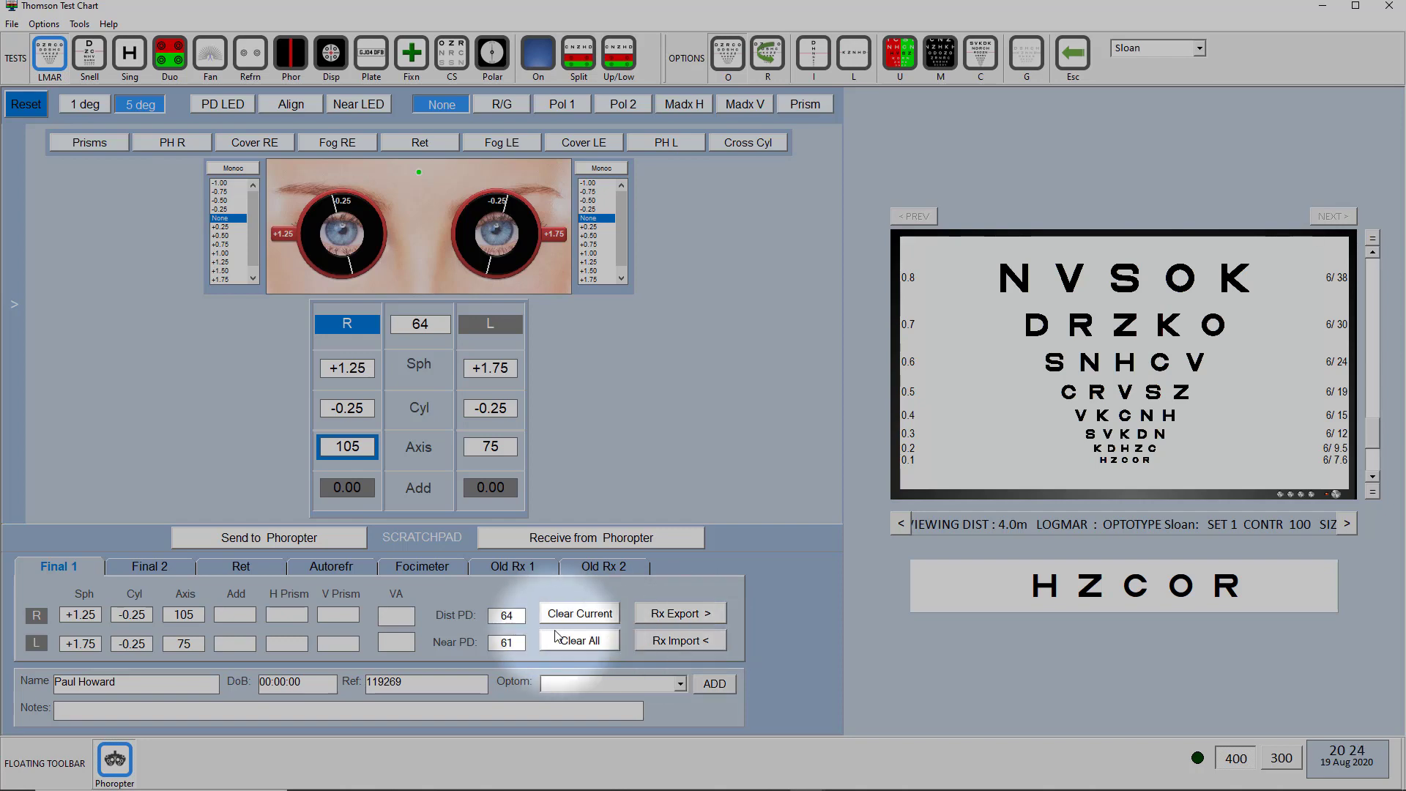
click(431, 541)
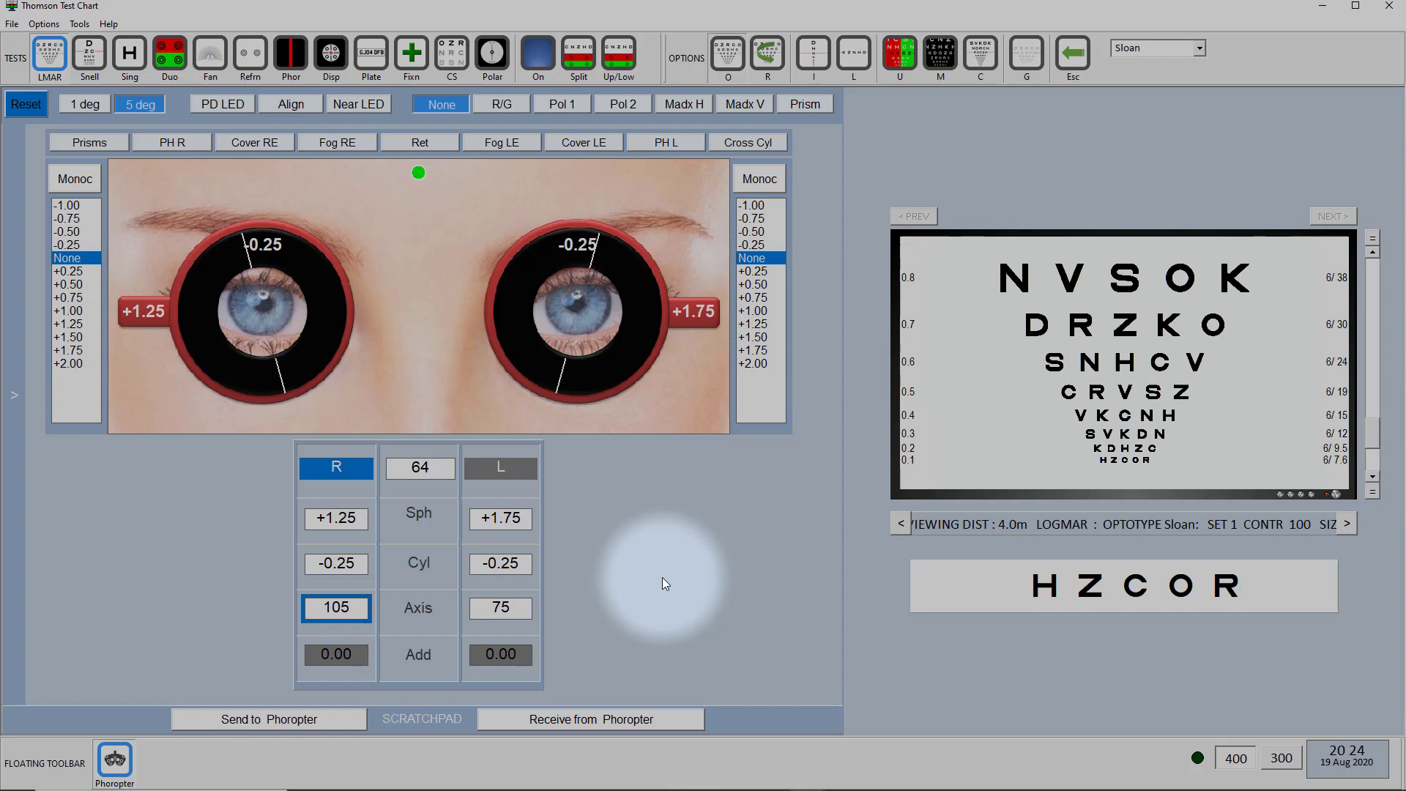